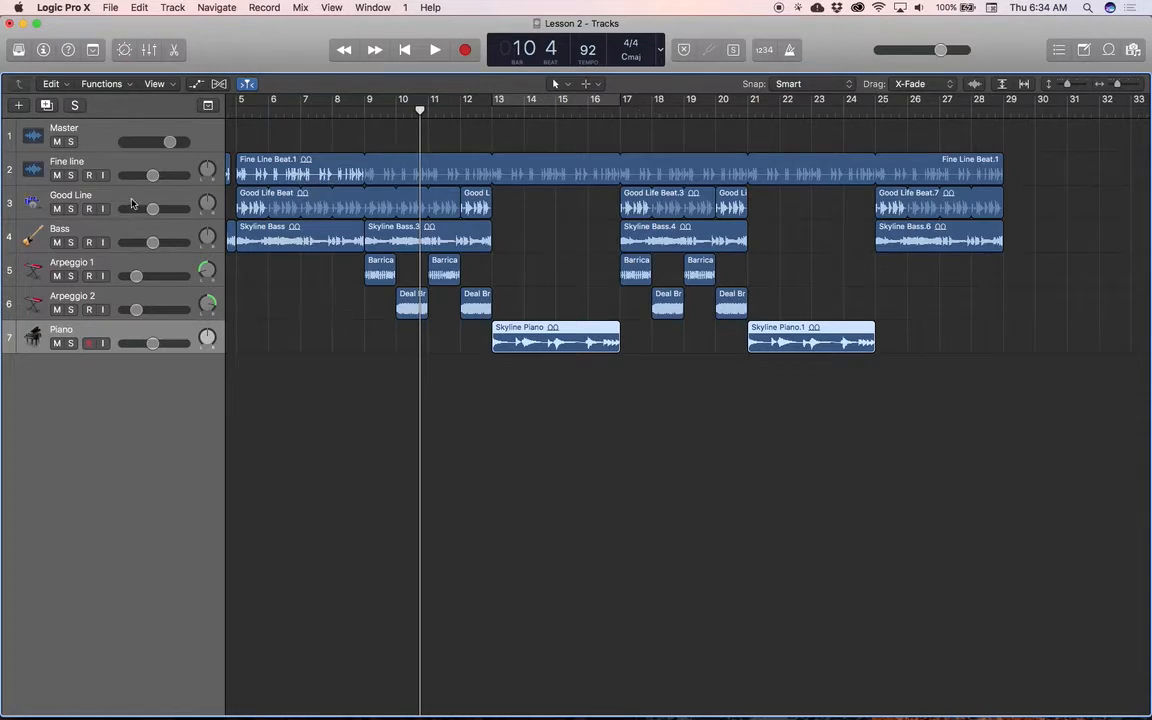
- Add a new audio track to the project and place it between the Arpeggio 2 and Piano tracks
left_click(123, 166)
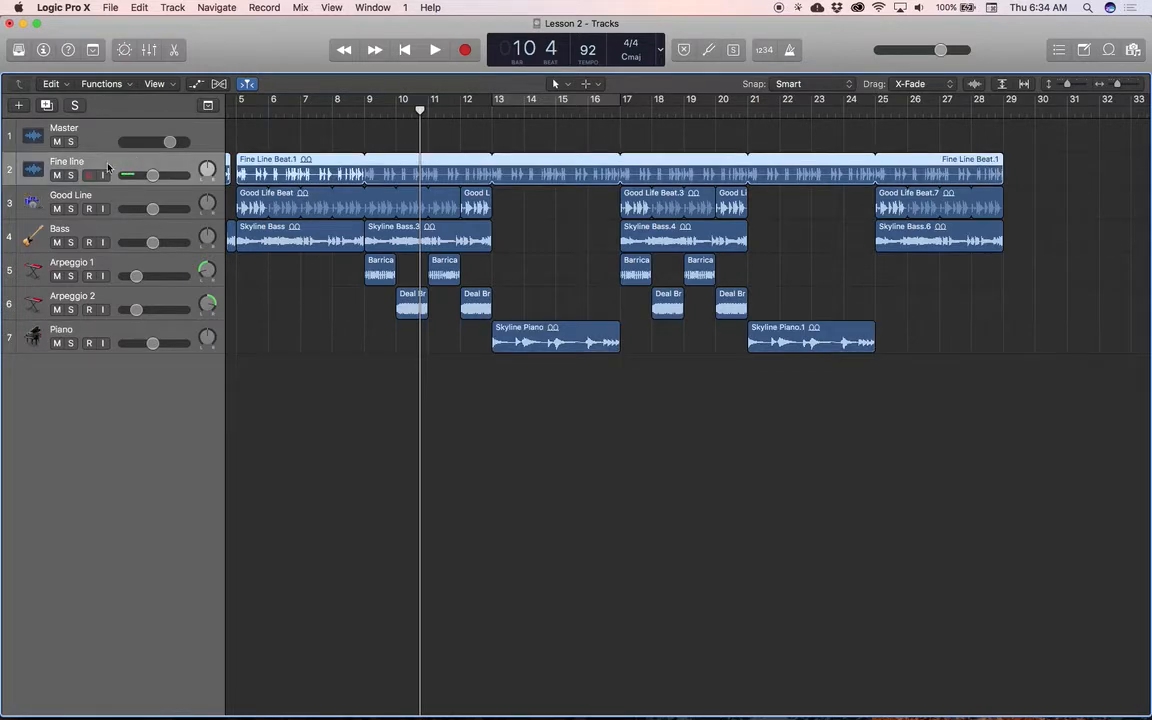
left_click(166, 8)
left_click(183, 37)
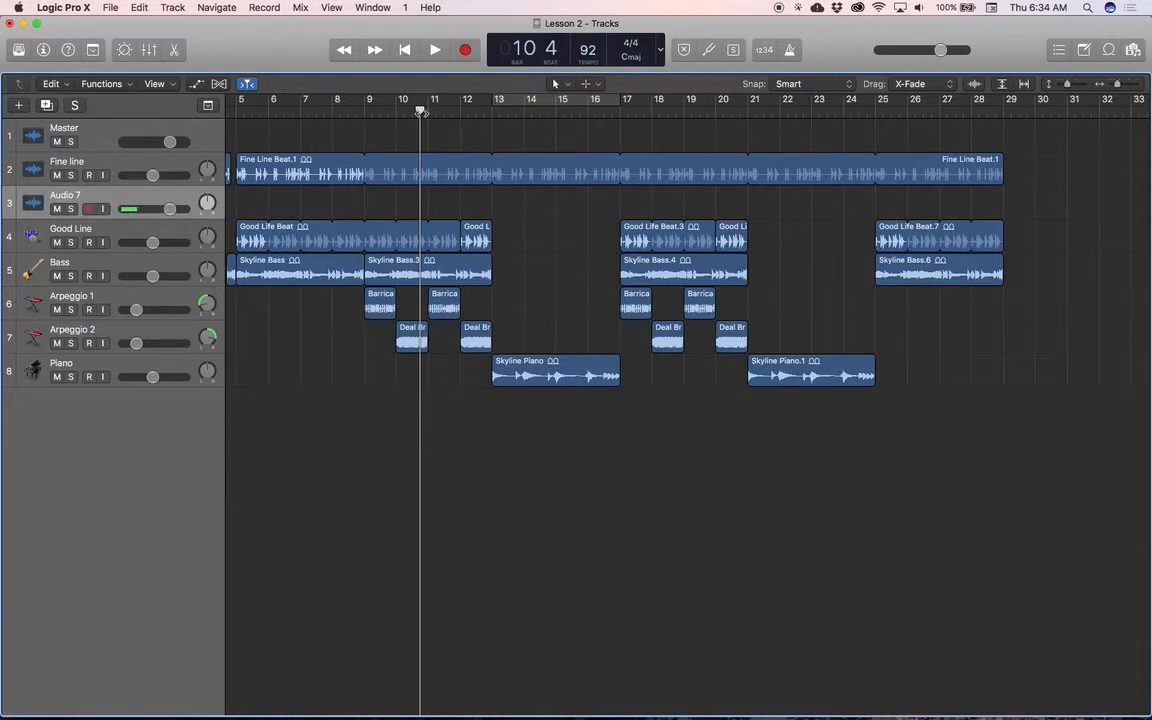
left_click_drag(117, 206, 115, 336)
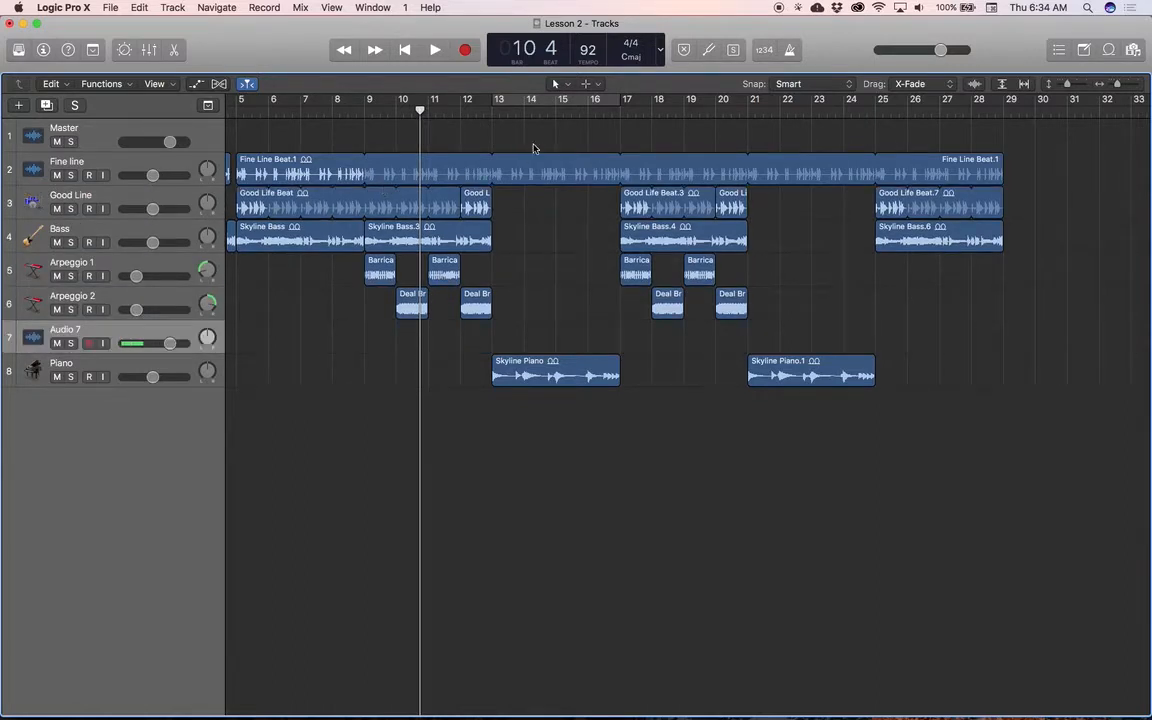
- View the tuner for the new audio track's input and close it again
left_click(711, 52)
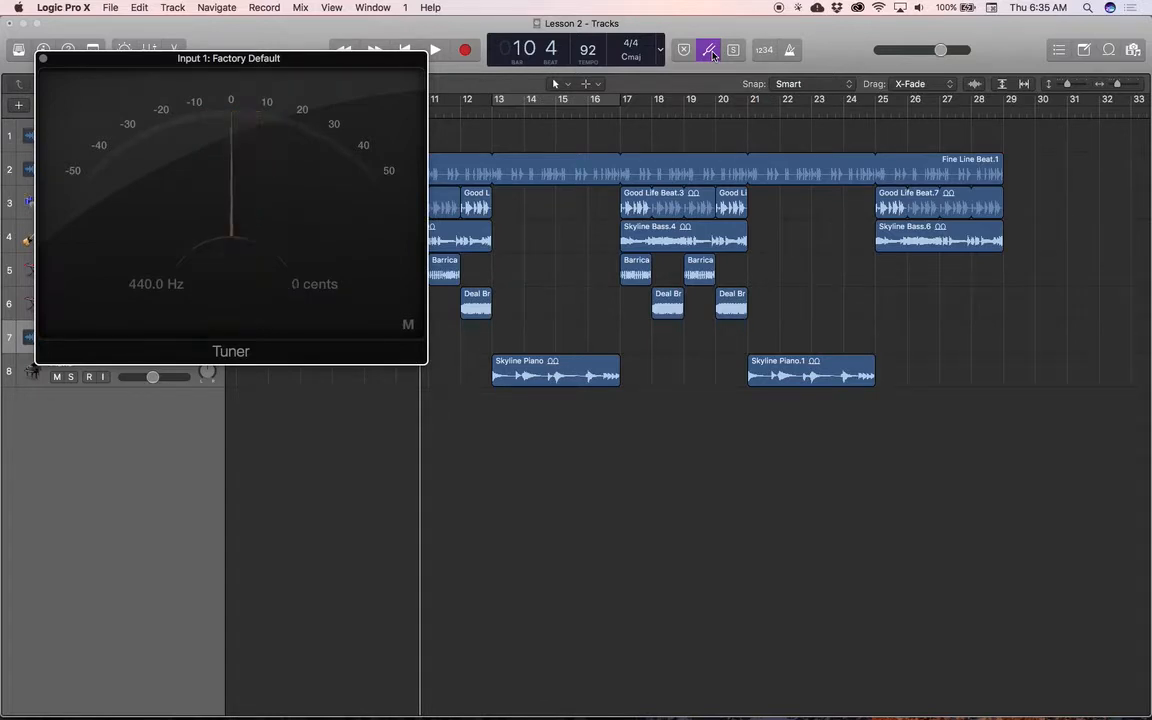
left_click(709, 50)
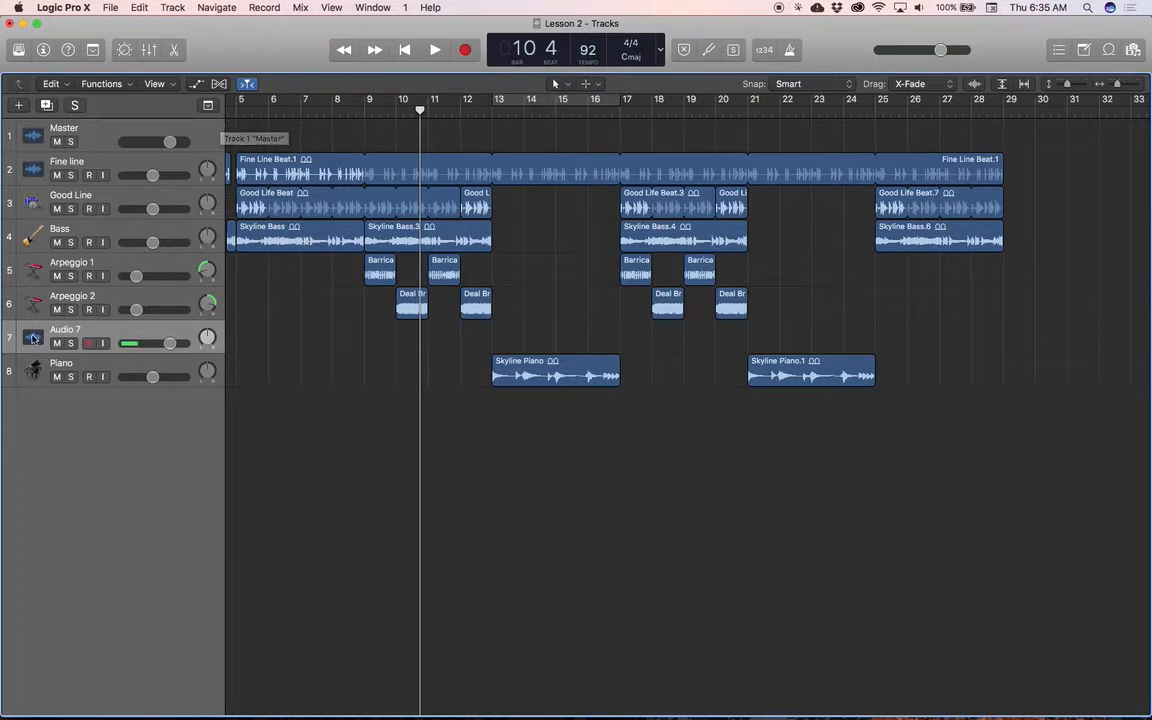
- Give the new audio track a brass icon from the Wind category and rename it Horn
left_click_drag(34, 339, 36, 341)
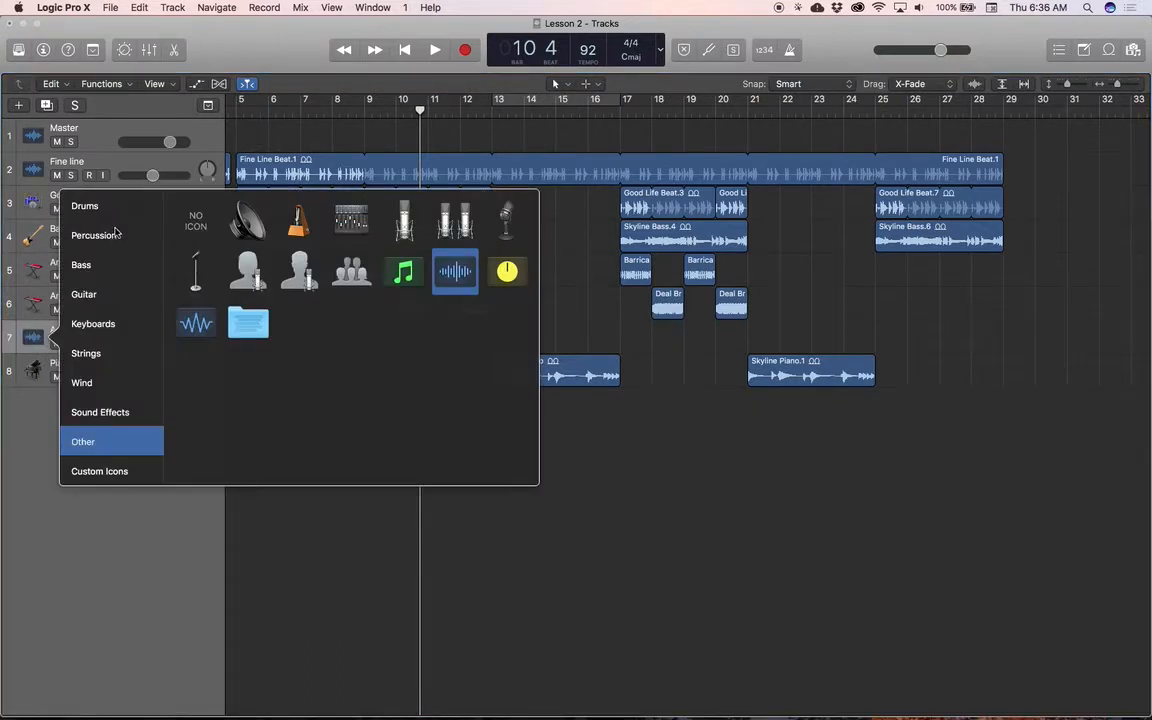
left_click(112, 384)
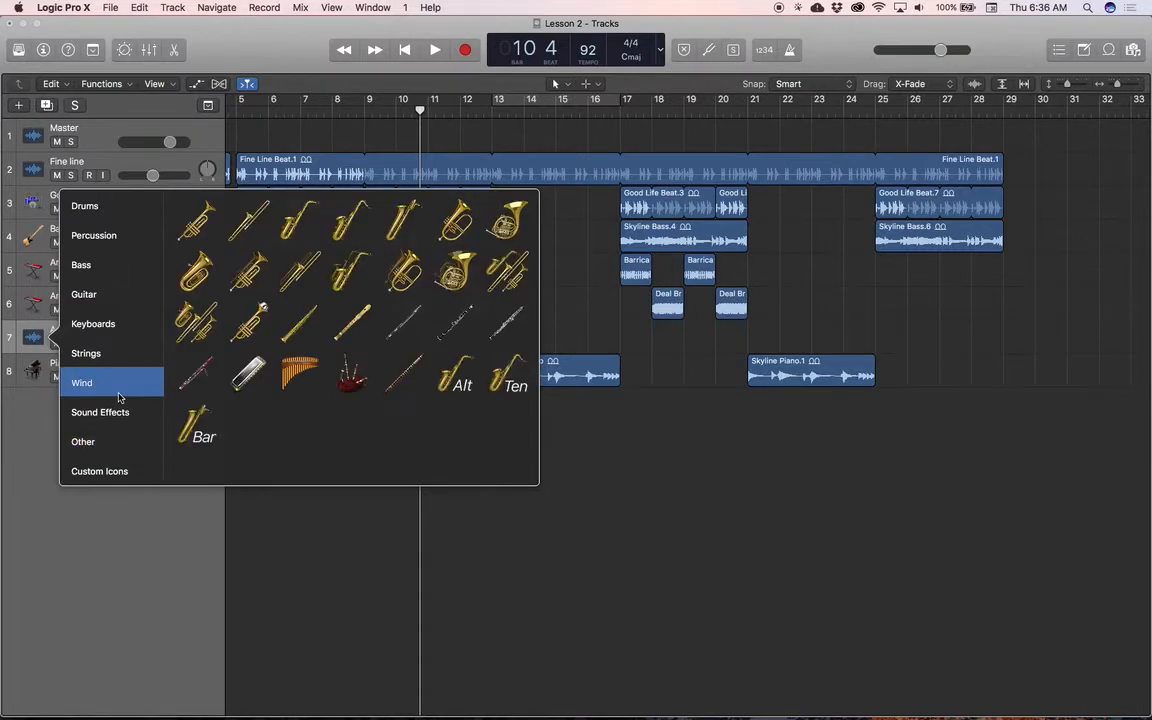
left_click(507, 228)
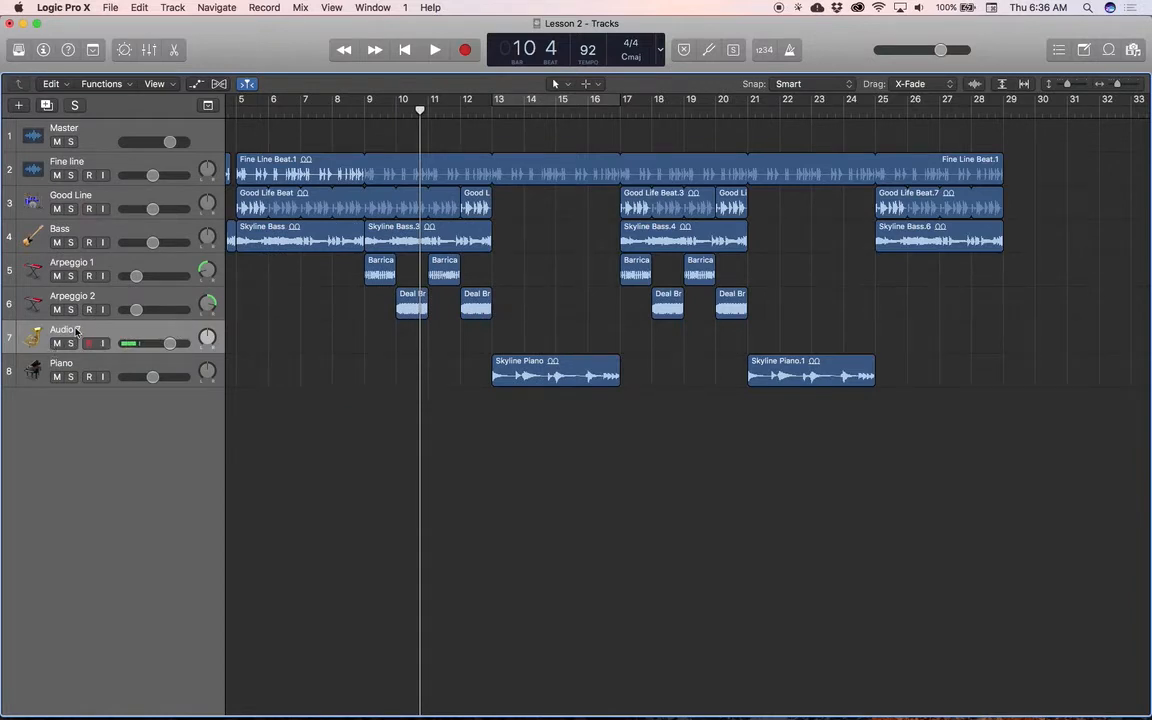
double_click(65, 329)
type("Horn")
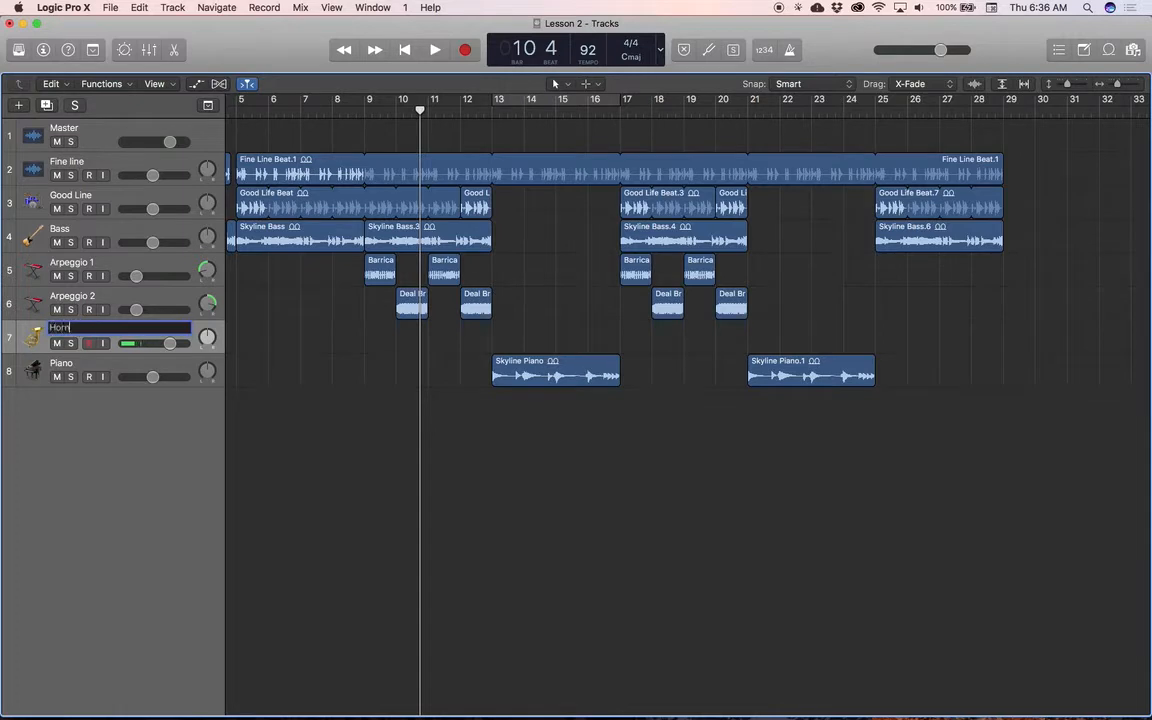
key("Return")
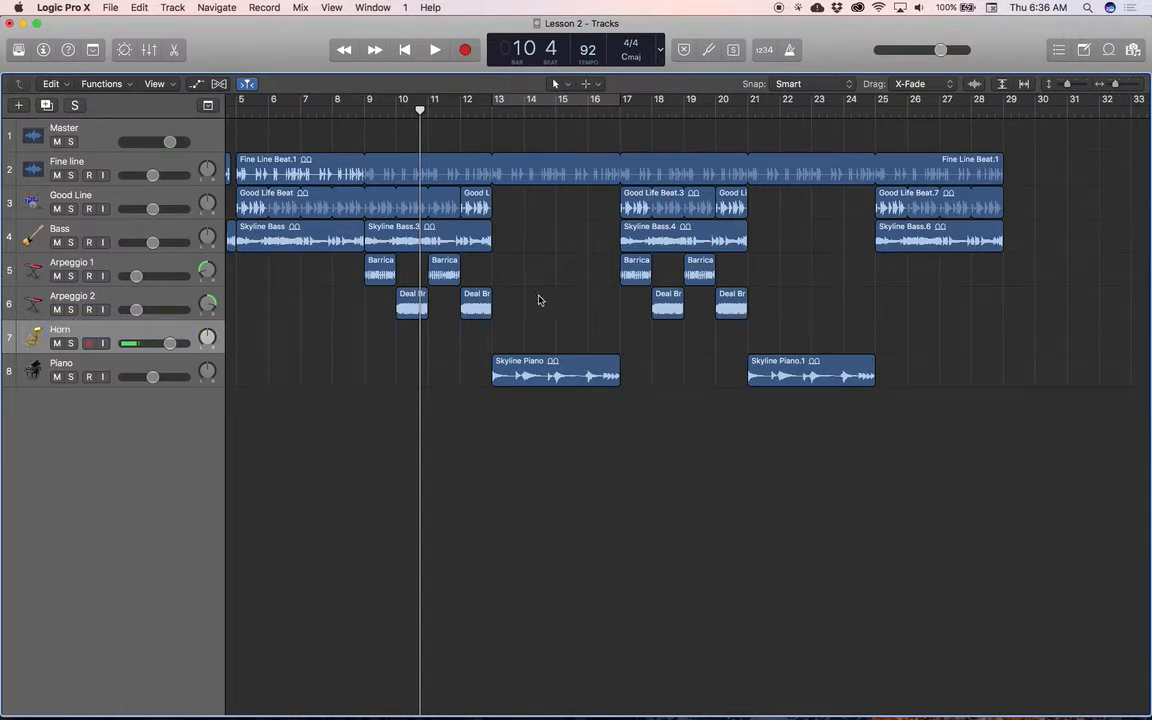
- Examine the project's metronome settings, including its options, click source, tonality and volume, and close them
left_click(796, 58)
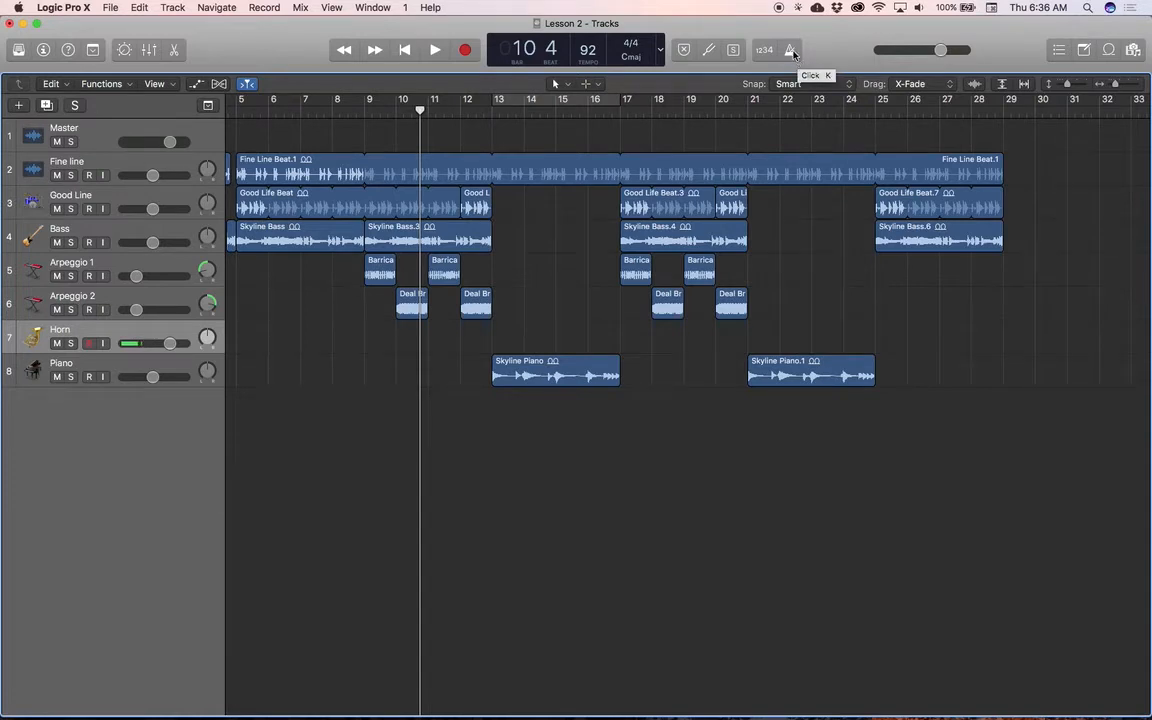
right_click(796, 57)
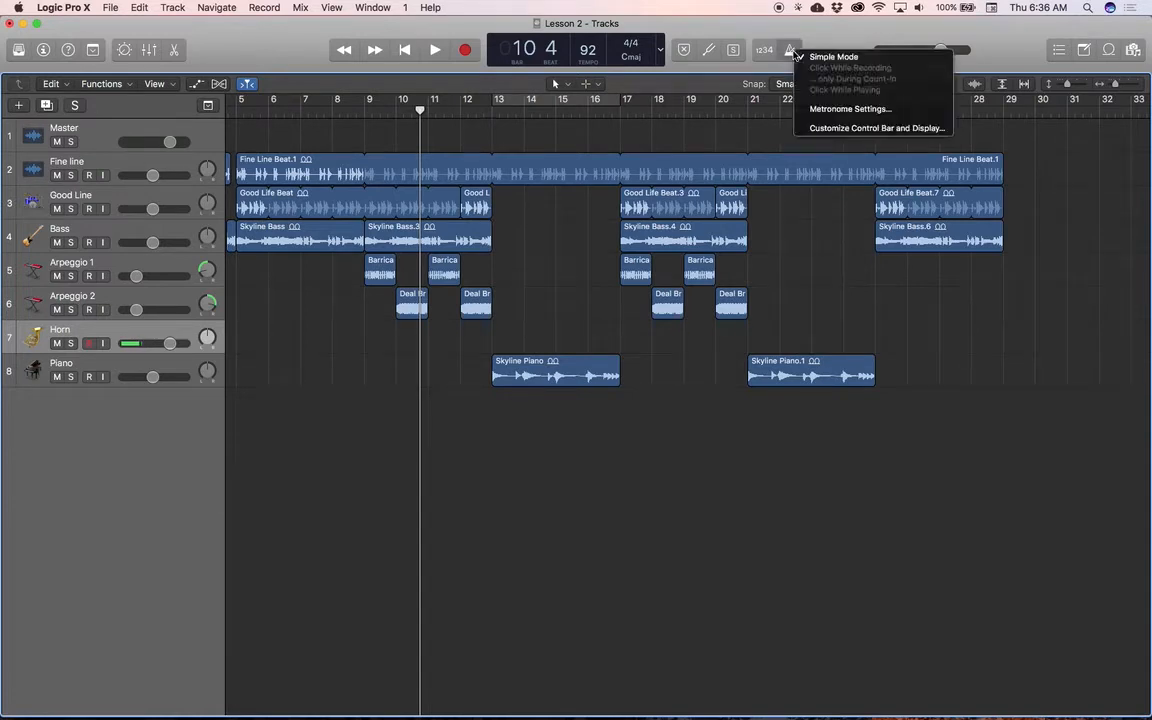
left_click(825, 110)
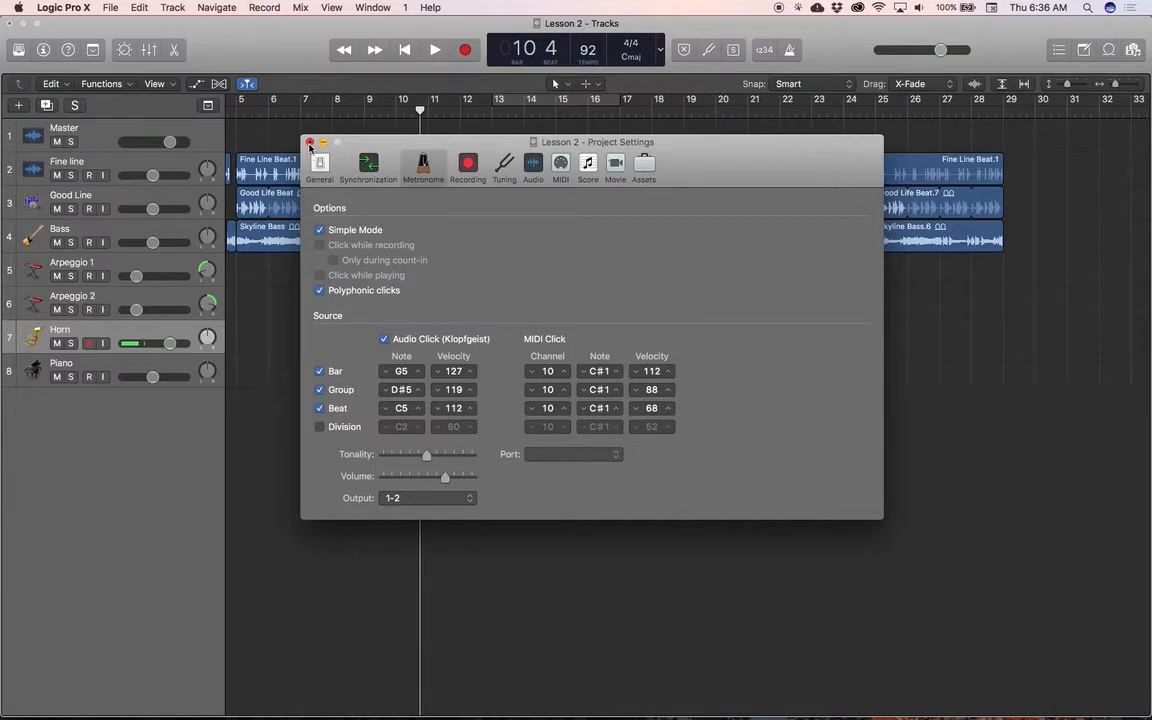
left_click(310, 143)
- Look over the metronome's quick options, such as Simple Mode and clicking while recording or playing
right_click(790, 49)
left_click(827, 44)
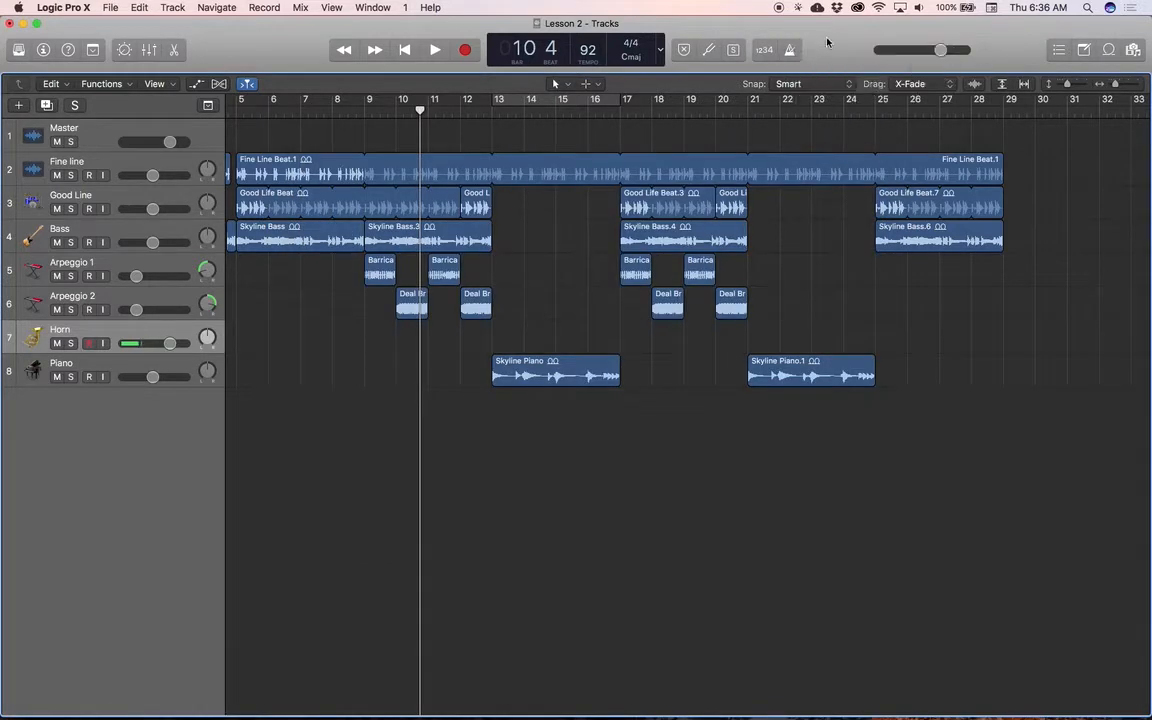
left_click(790, 50)
left_click(791, 52)
right_click(792, 56)
left_click(814, 56)
right_click(795, 55)
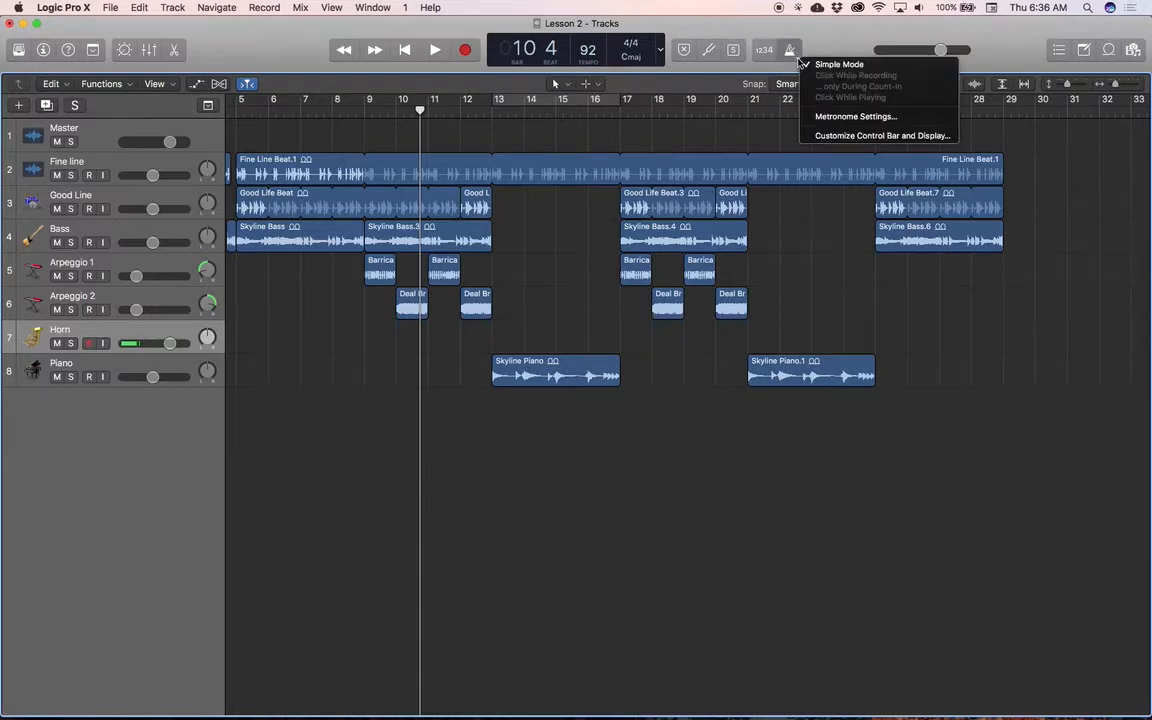
left_click(738, 46)
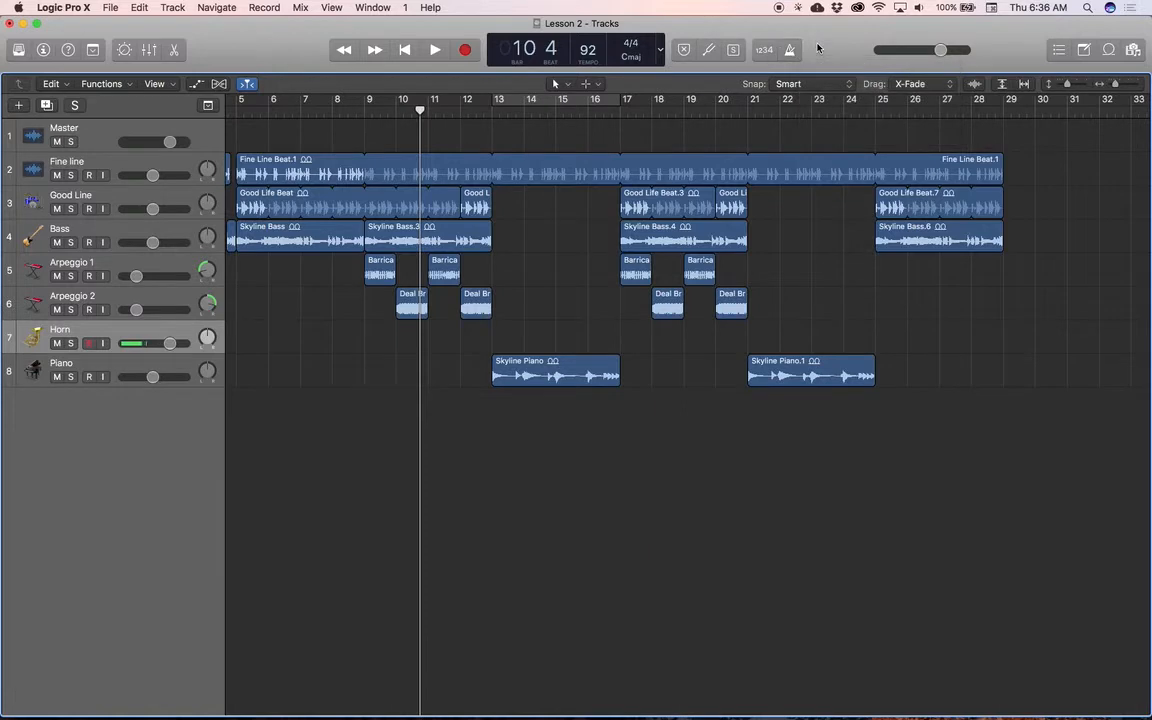
- Set the project's recording count-in to 1 Bar and close the project settings
right_click(477, 59)
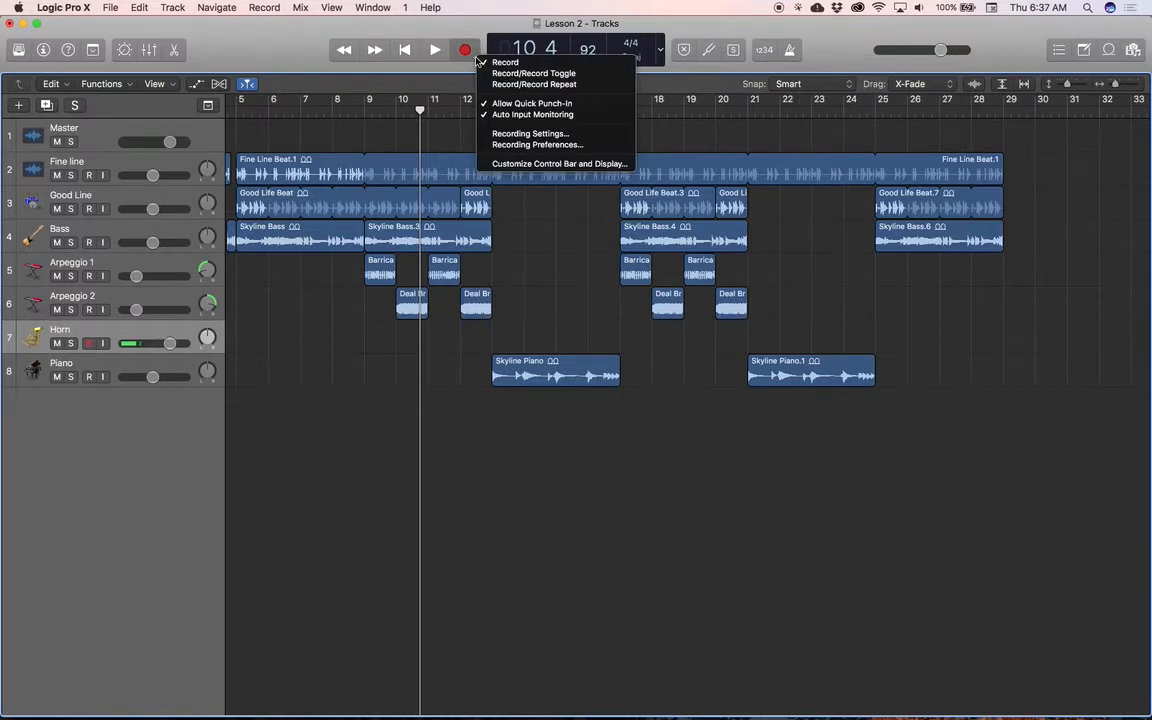
left_click(553, 134)
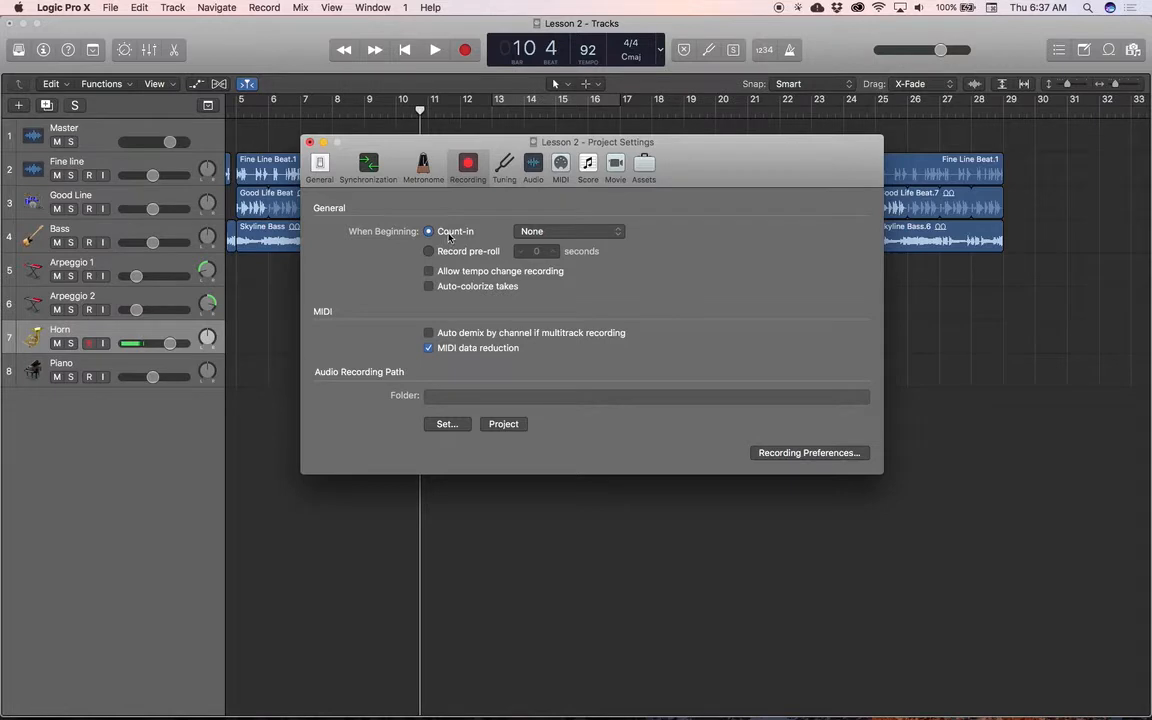
left_click(540, 232)
left_click(566, 244)
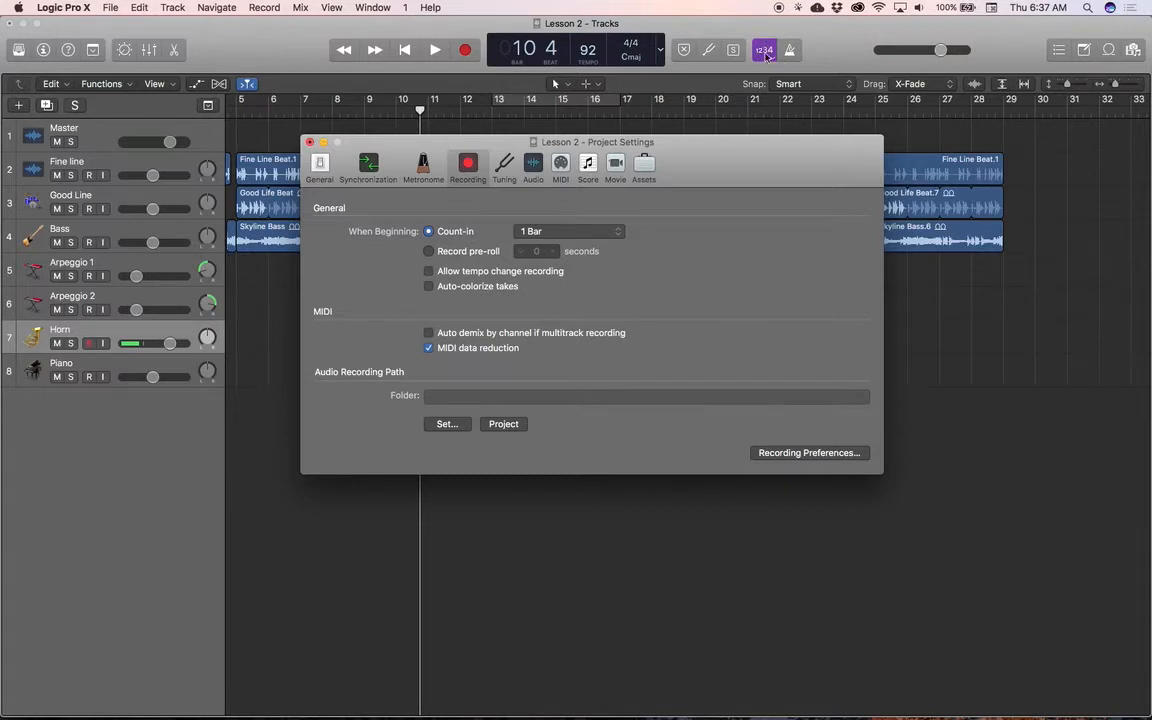
left_click(310, 143)
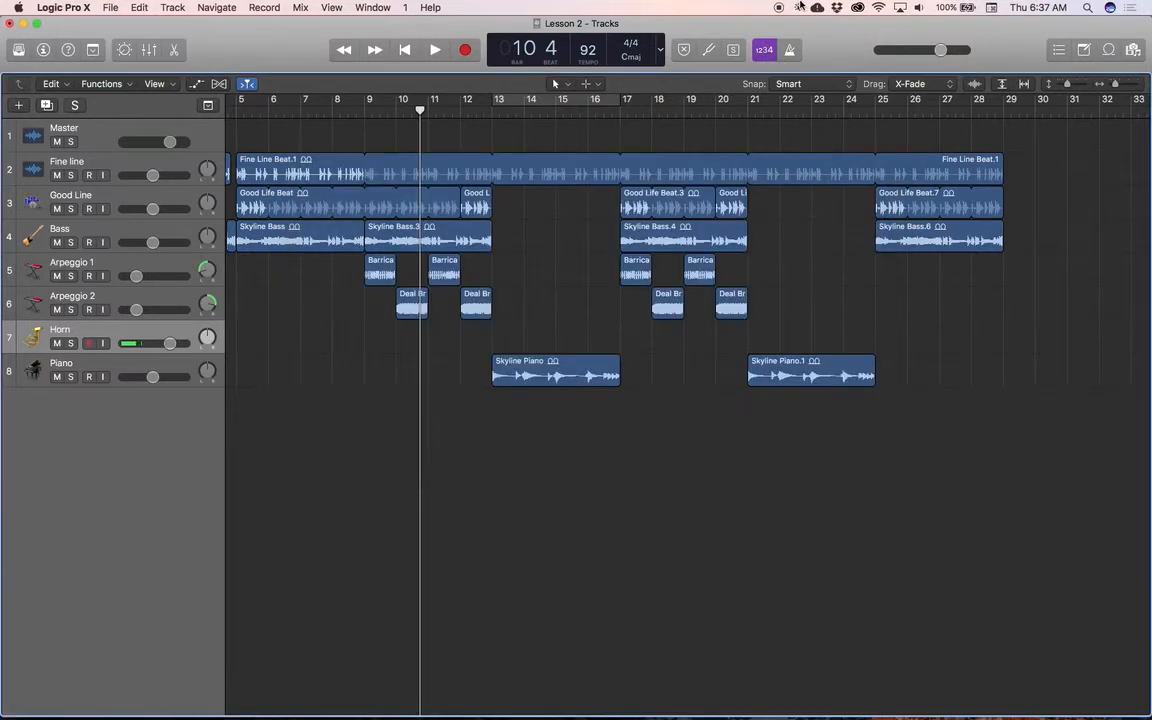
- Examine the alternative routes to the recording, count-in and metronome settings without changing them
right_click(767, 51)
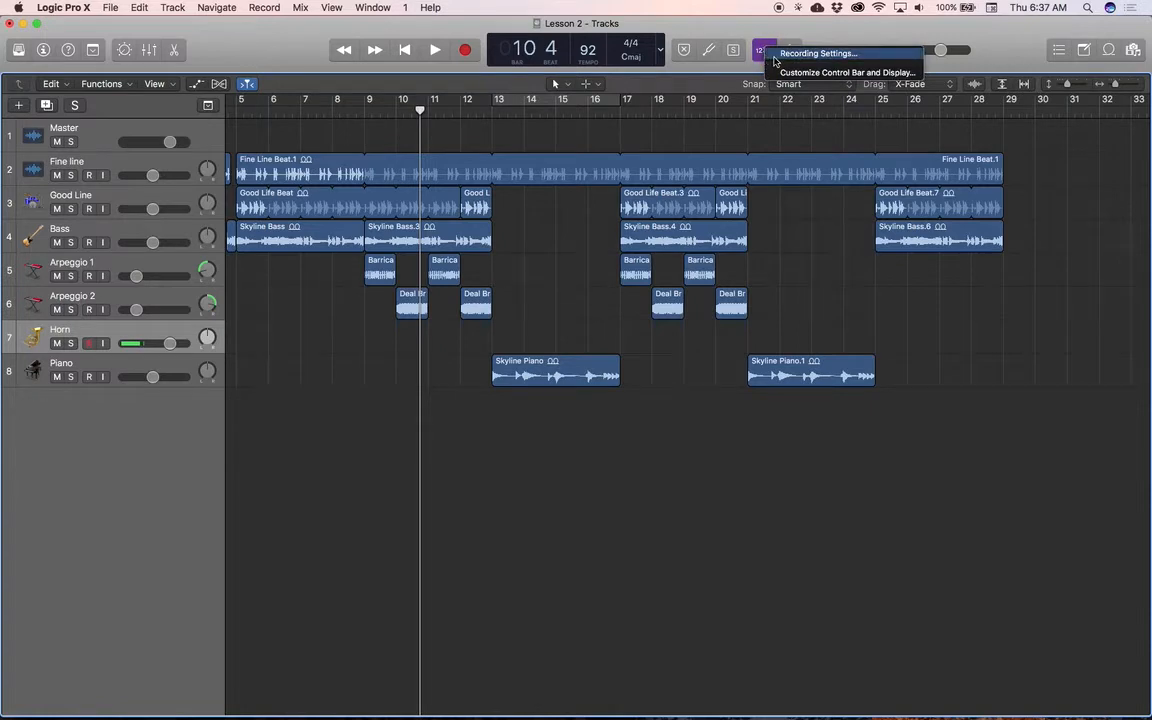
left_click(733, 32)
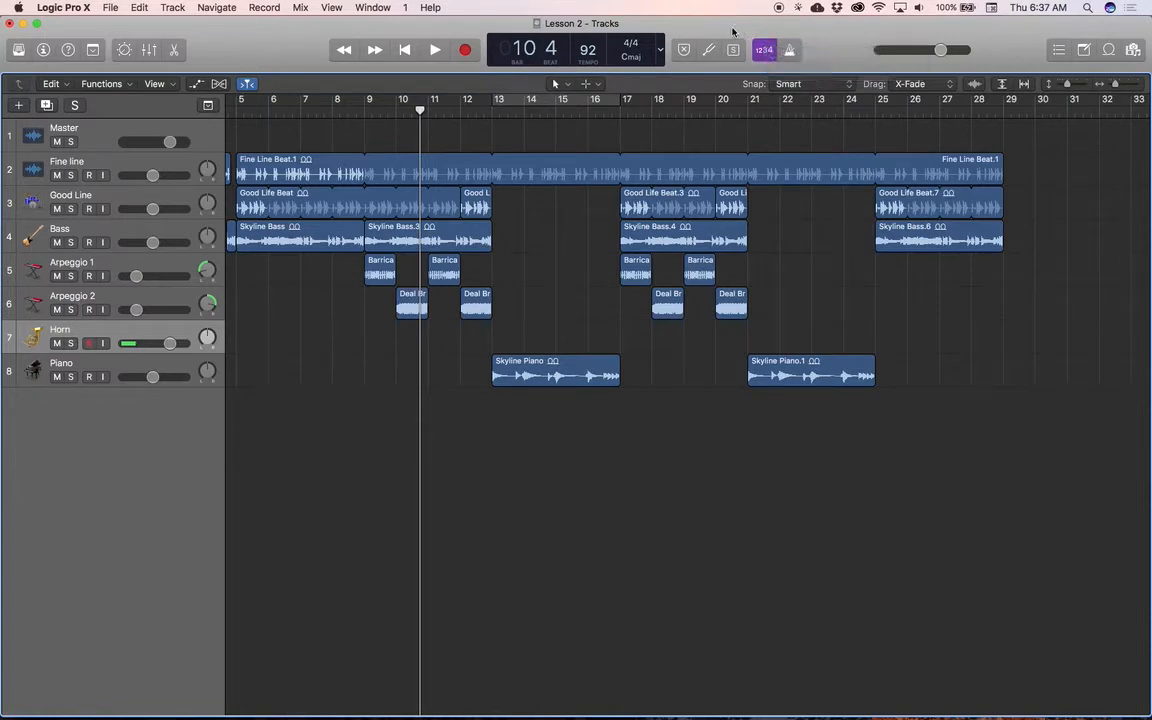
left_click(264, 8)
mouse_move(271, 26)
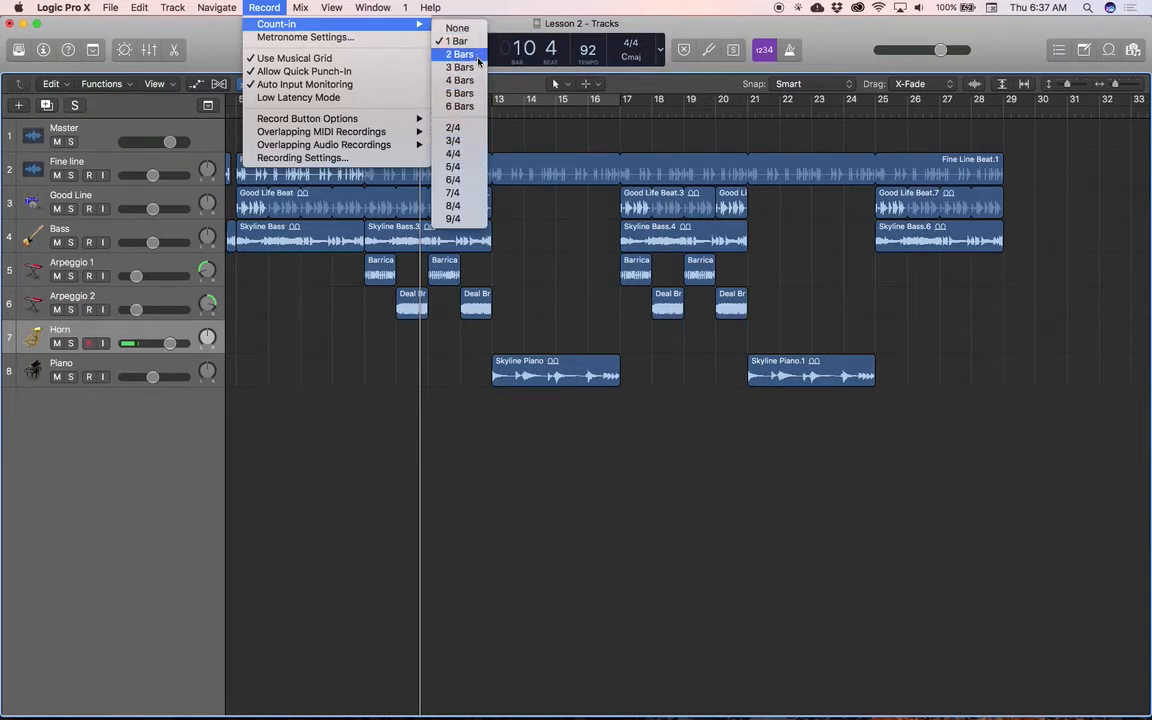
left_click(305, 37)
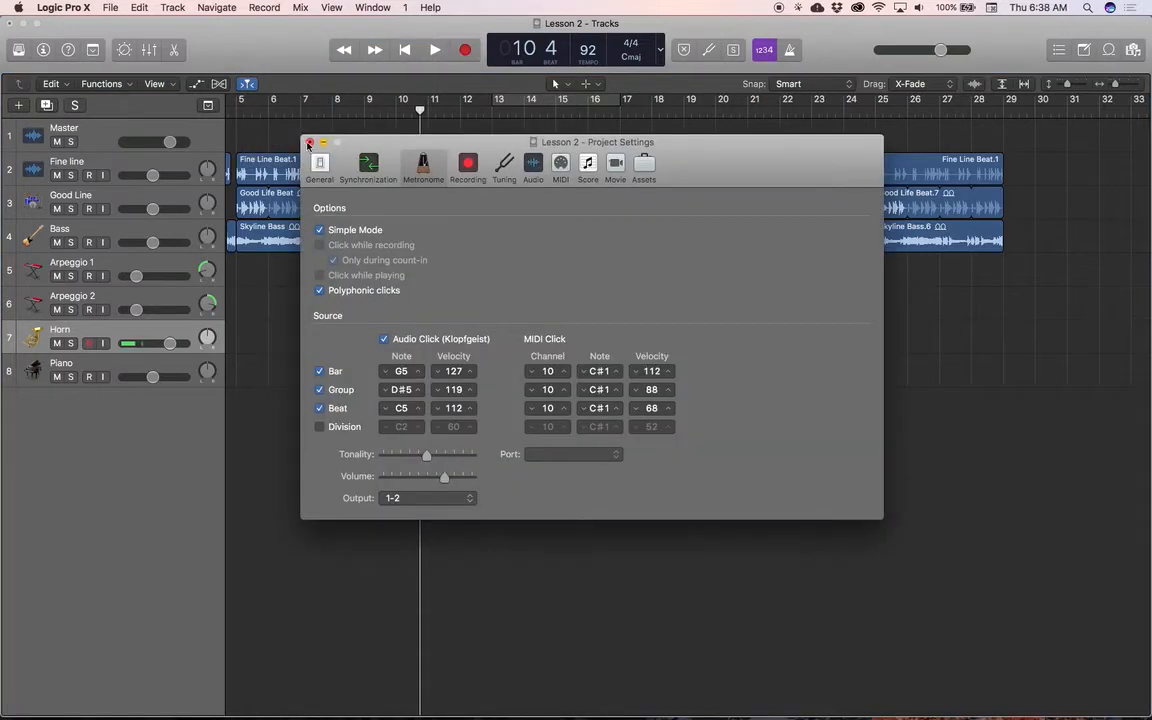
left_click(309, 143)
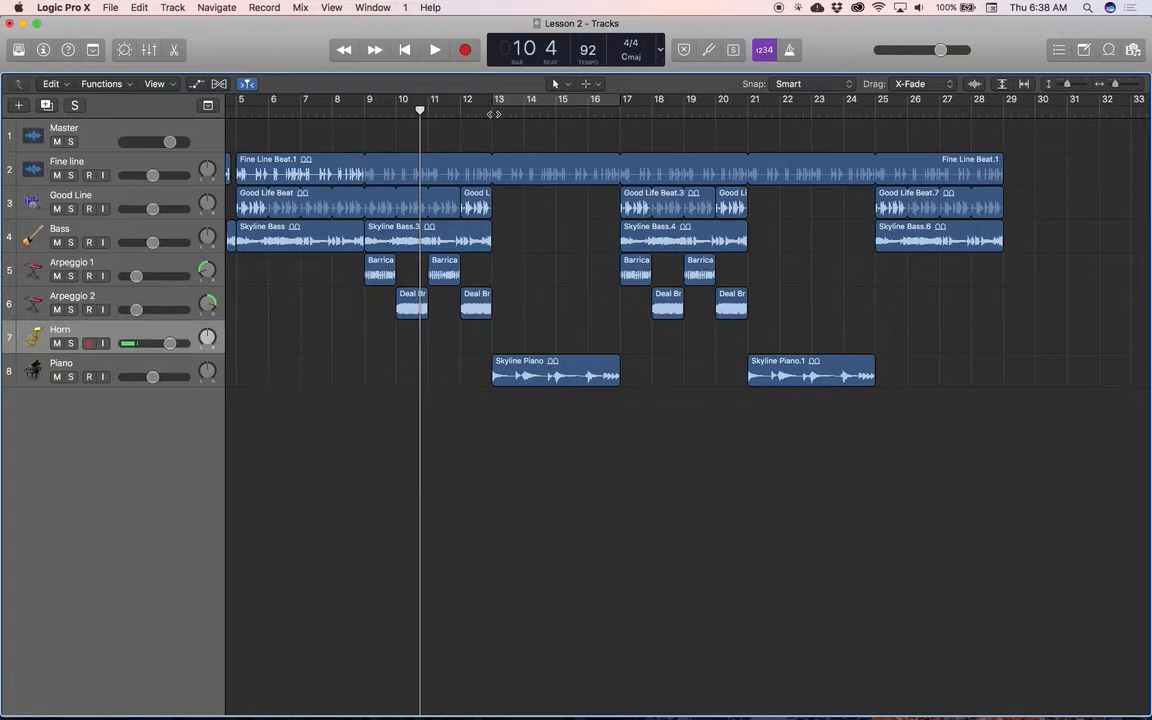
- Move the playhead to bar 18, beat 1, ahead of the second piano section
left_click(490, 113)
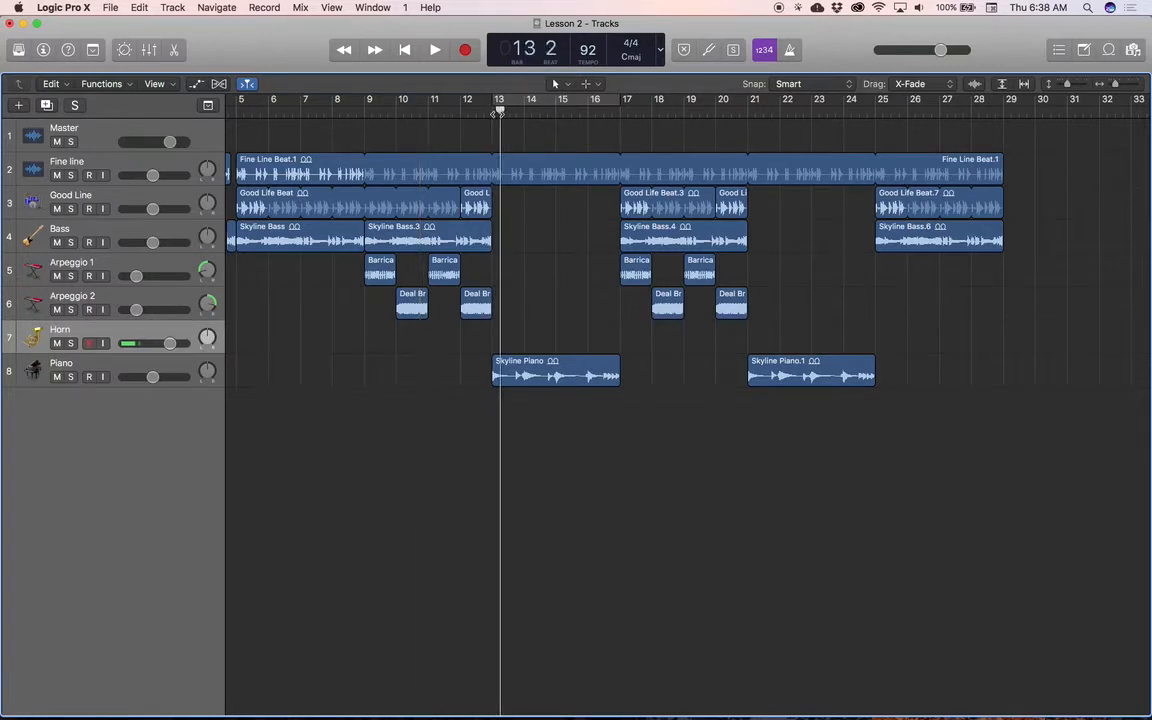
left_click_drag(681, 110, 716, 117)
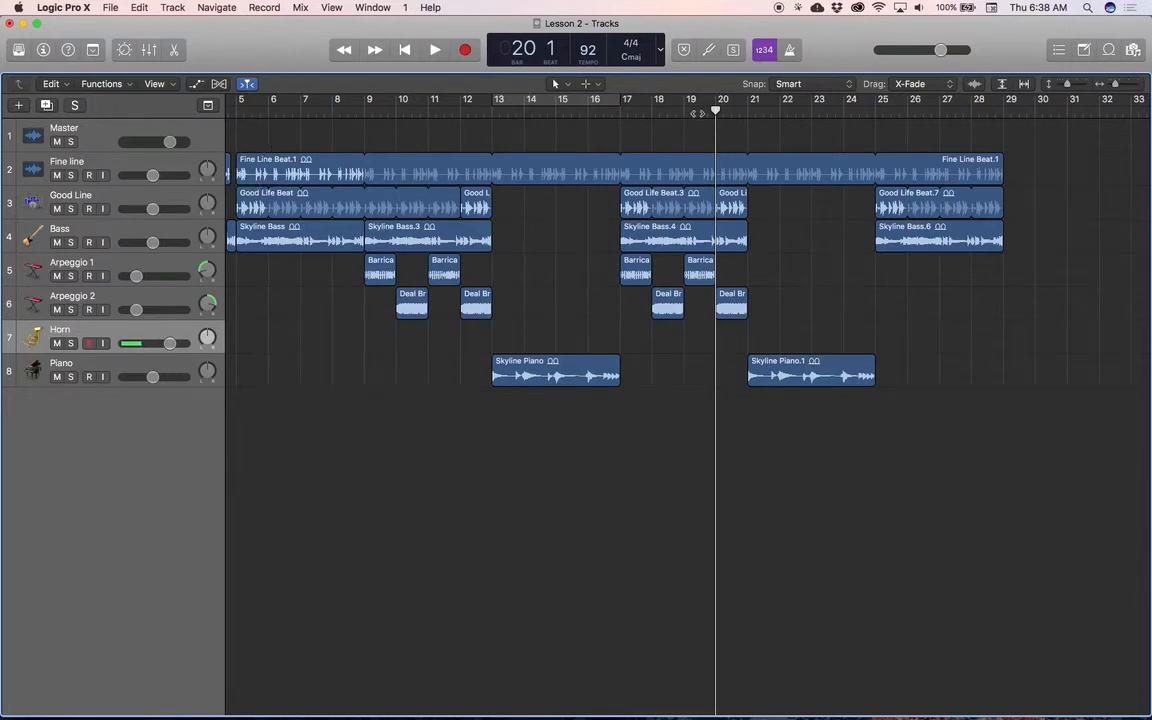
key("comma")
key("comma")
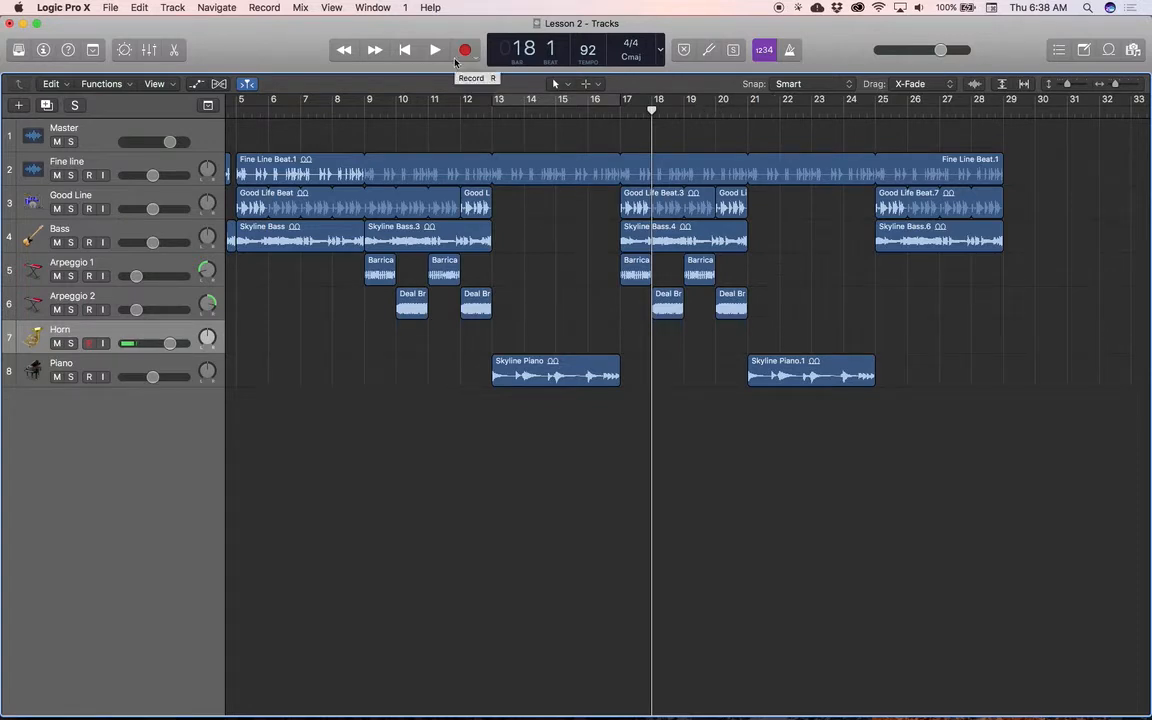
key("XF86AudioRaiseVolume")
double_click(68, 331)
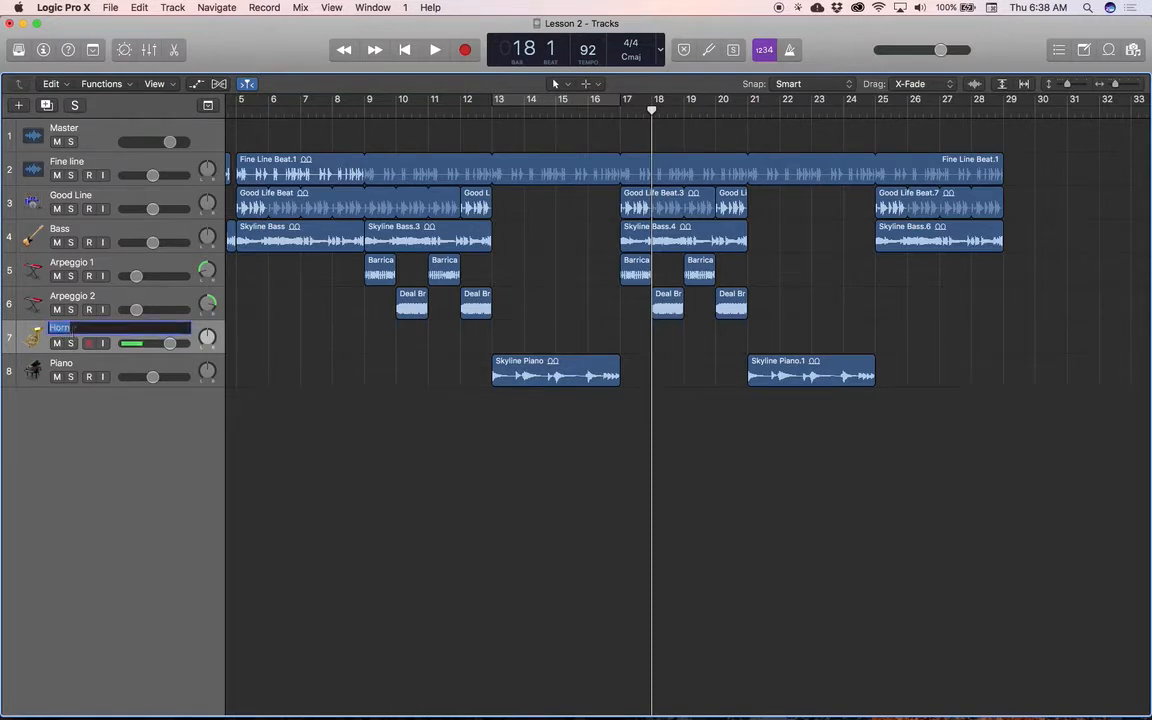
left_click(53, 338)
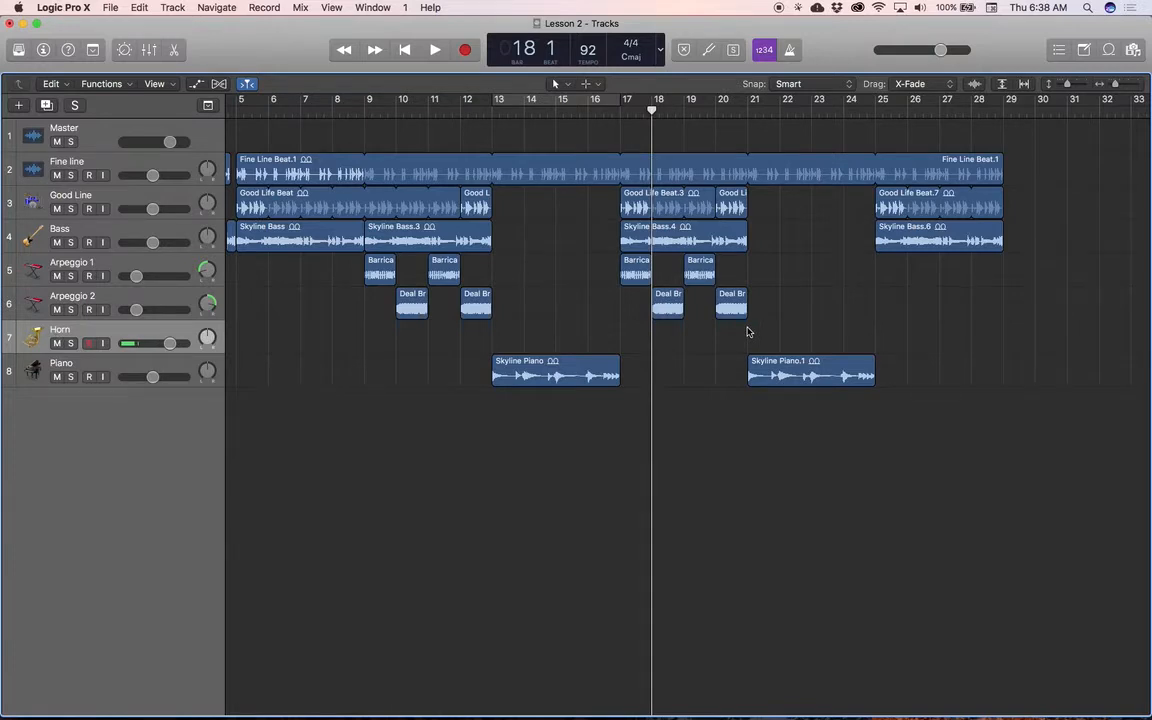
- Show the mixer, enlarge it upward, and insert a mono Space Designer reverb on the Horn channel
key("x")
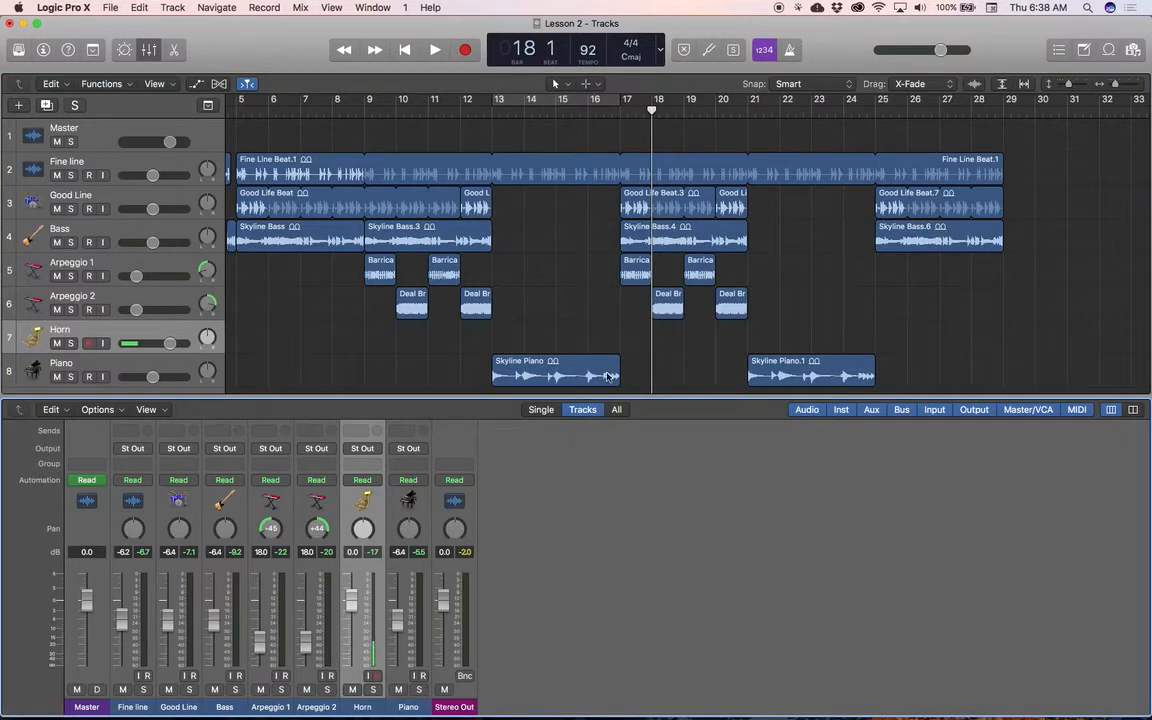
left_click_drag(548, 397, 611, 203)
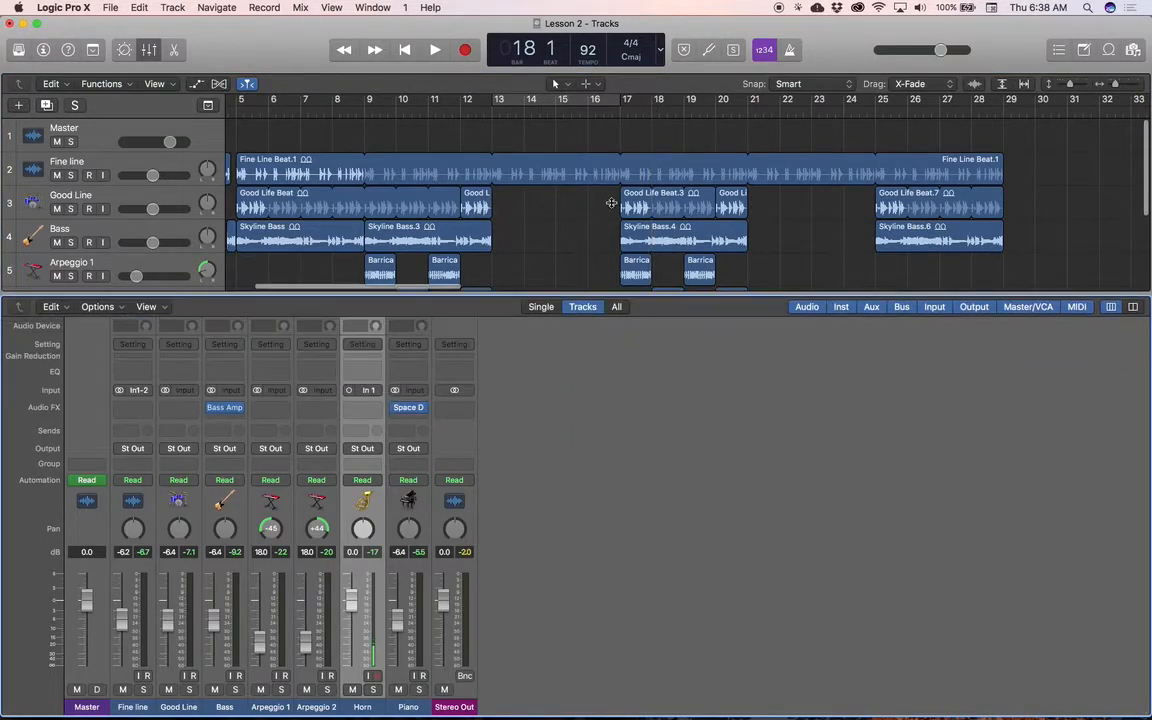
left_click(373, 410)
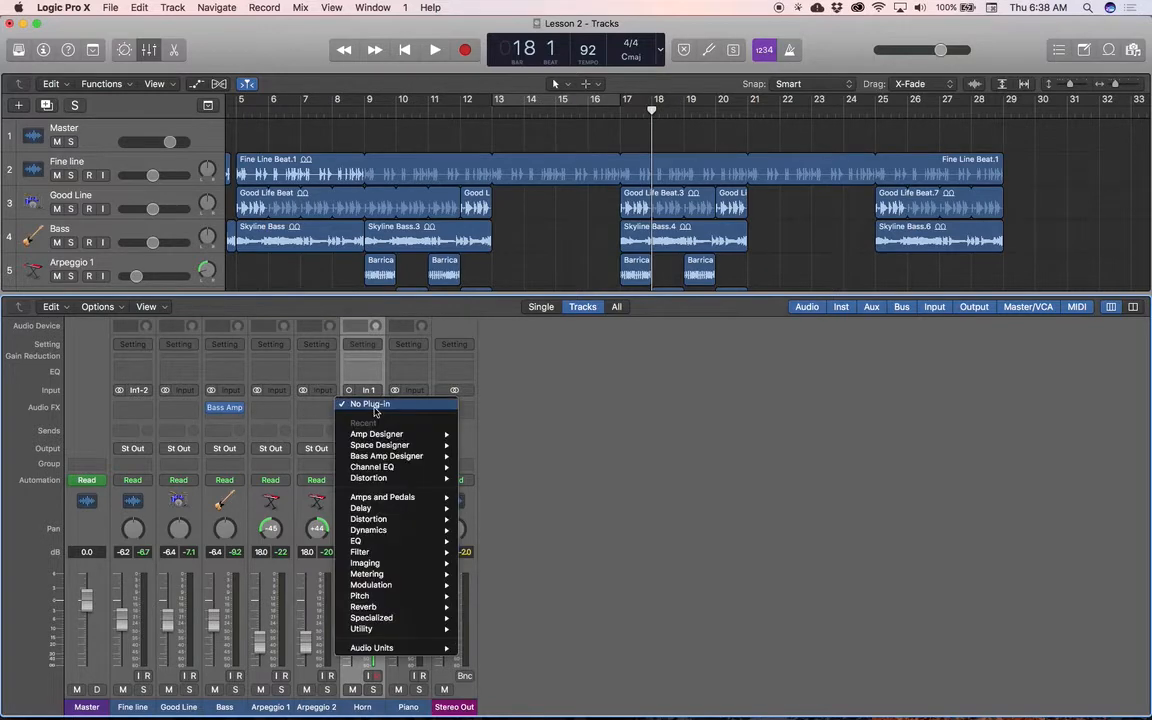
mouse_move(413, 610)
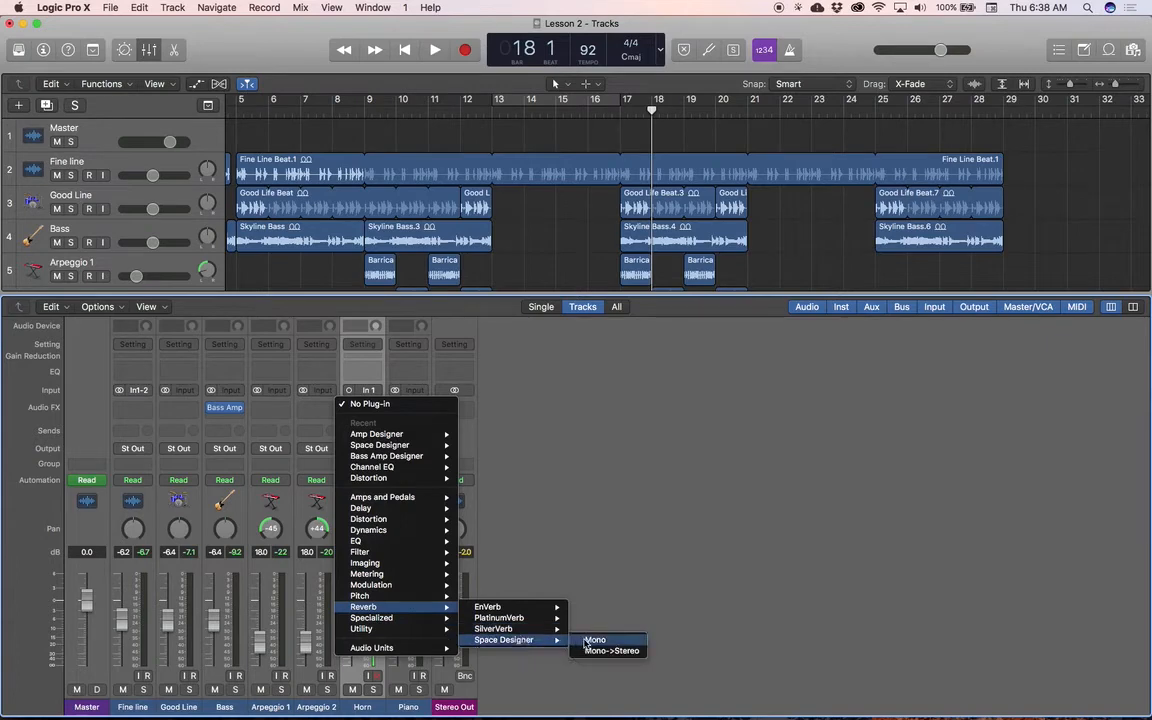
left_click(593, 640)
- Load the 1.3s Horn Chamber preset from the Medium Spaces rooms in the Horn's Space Designer and close the plug-in window
left_click(251, 84)
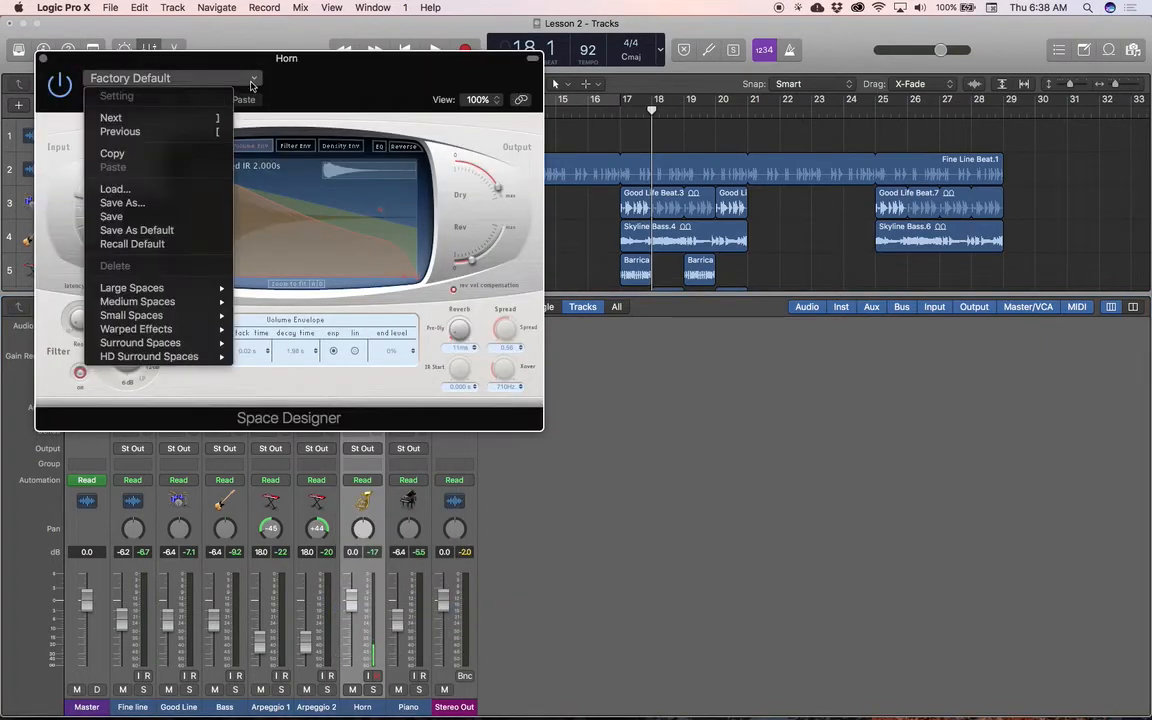
mouse_move(186, 306)
mouse_move(294, 311)
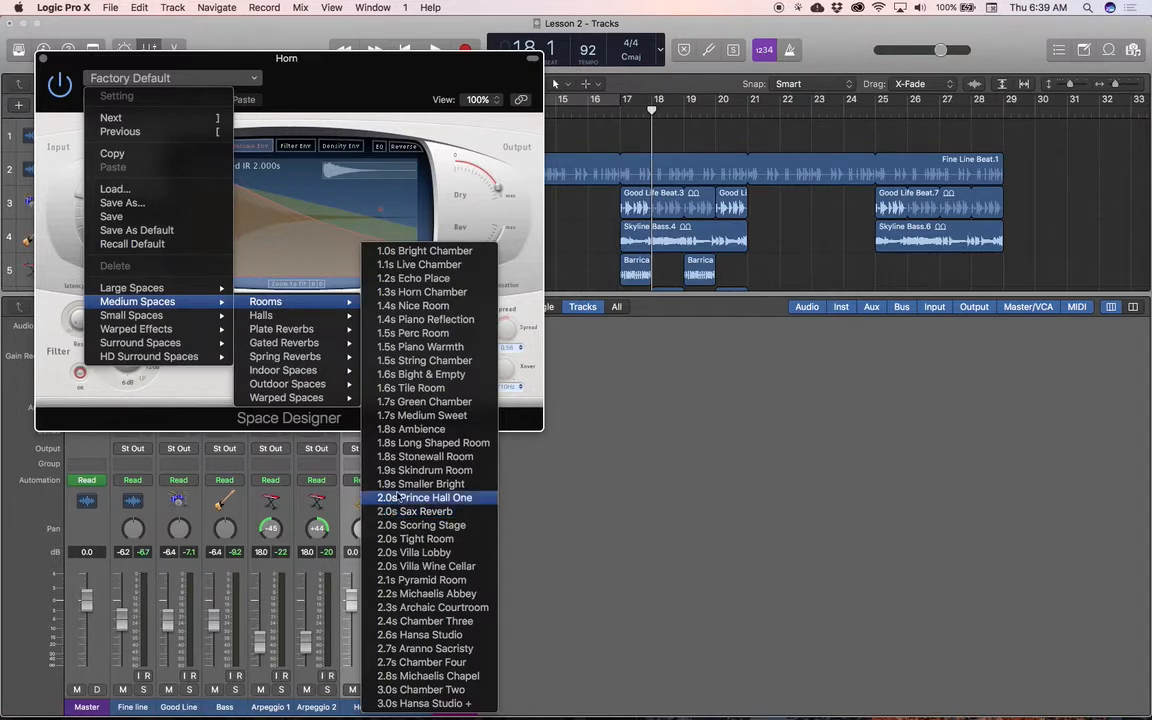
left_click(443, 292)
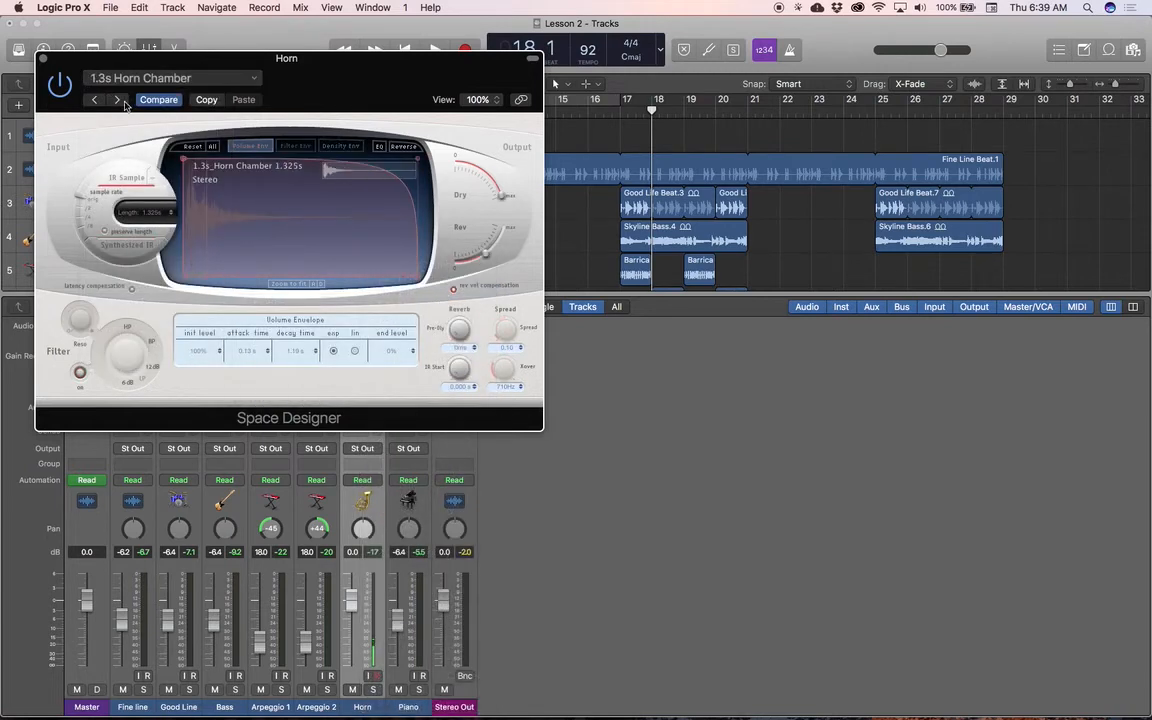
left_click(42, 59)
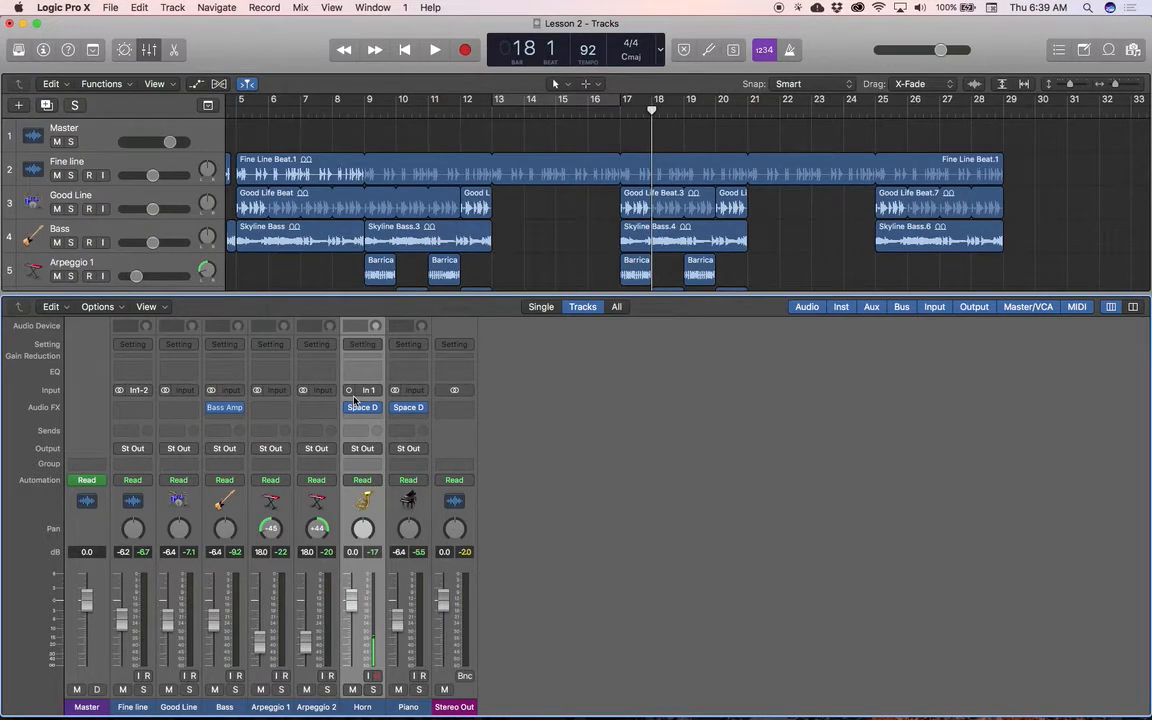
- Hide the mixer and record a Horn take from bar 18, stopping in bar 27
mouse_move(372, 412)
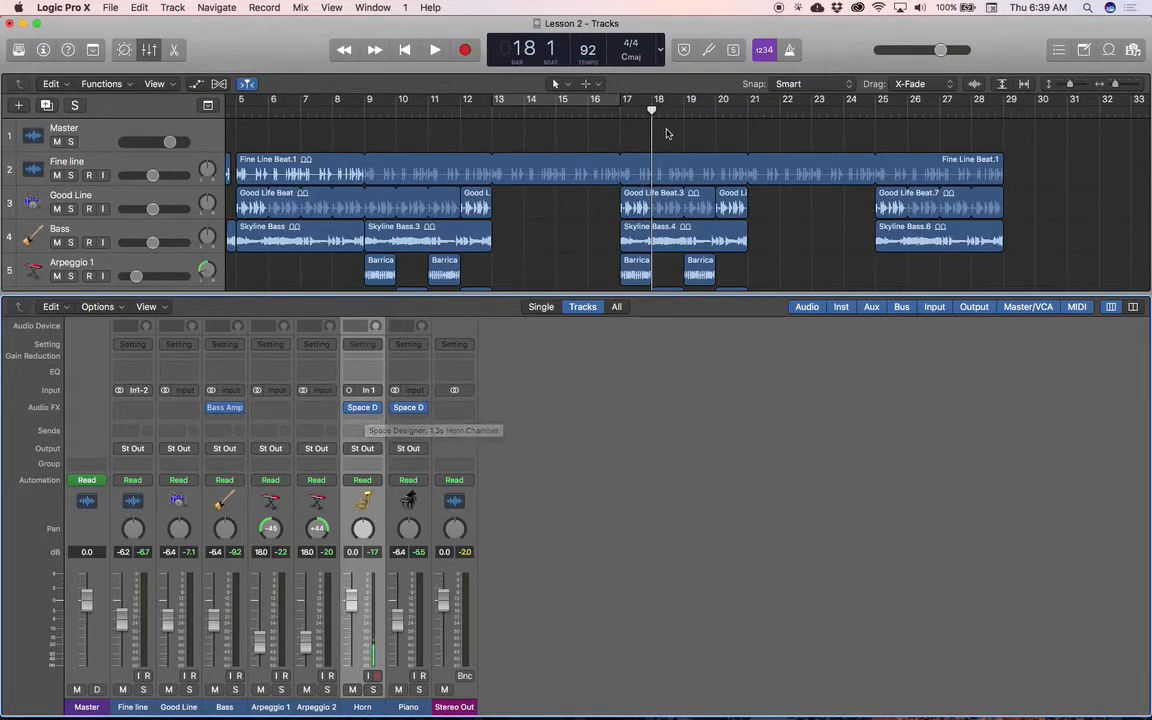
key("x")
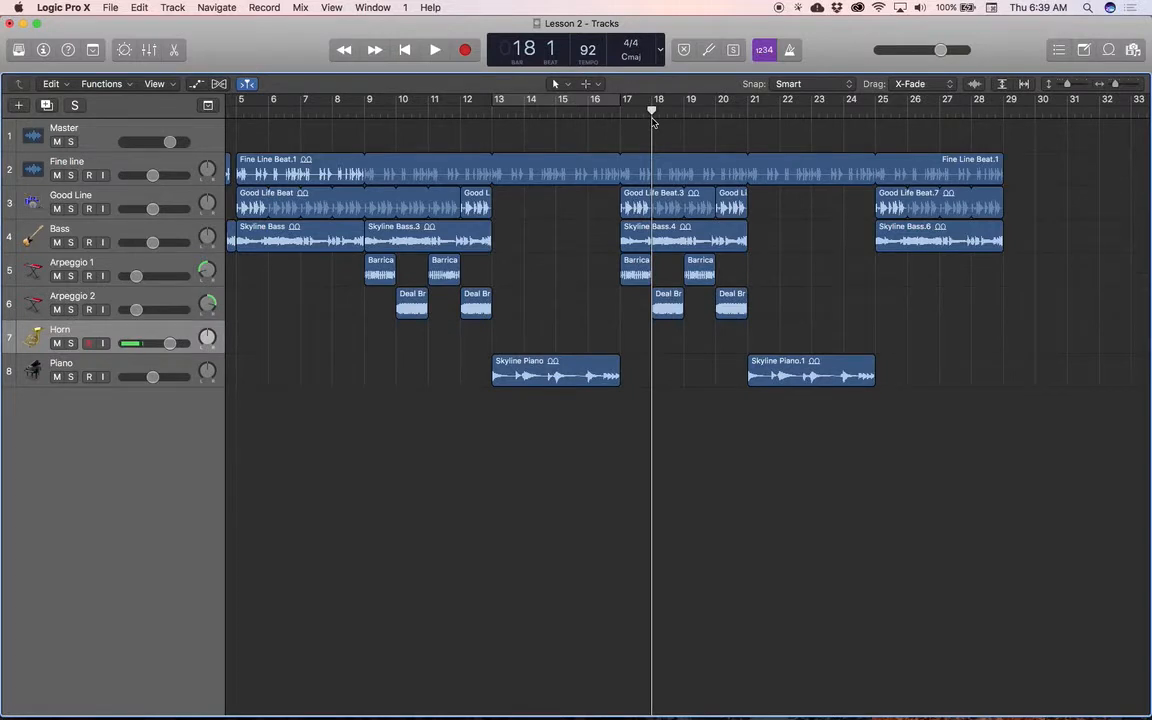
key("r")
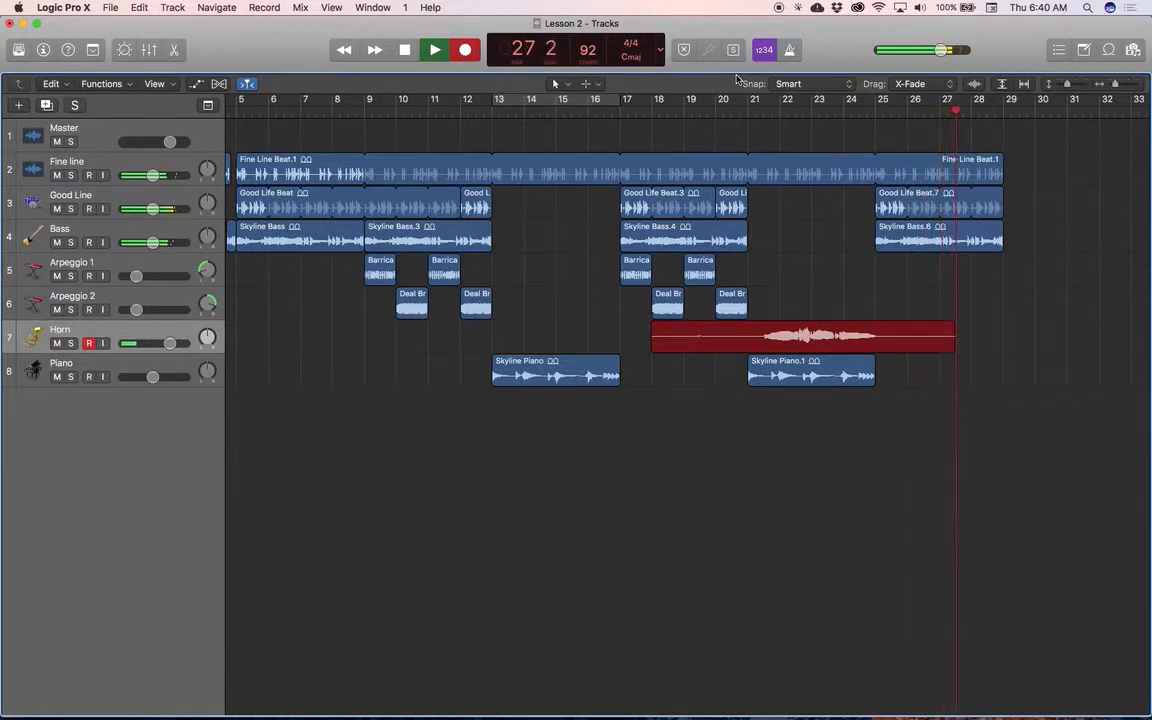
key("space")
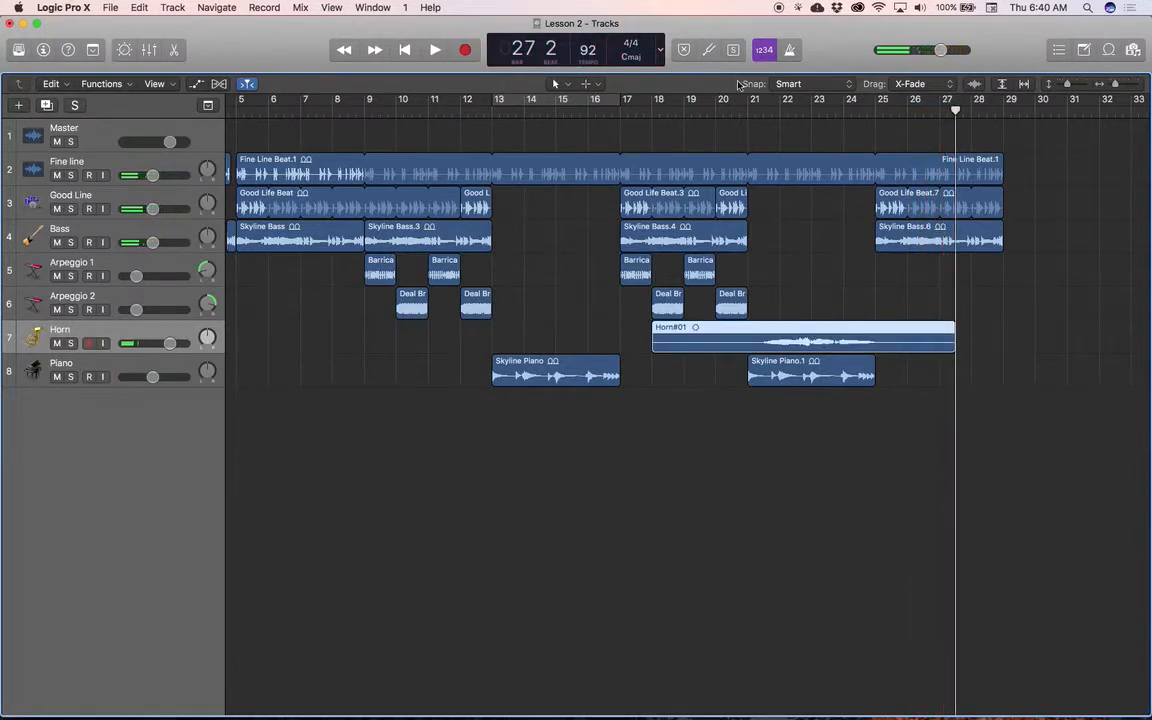
- Play back the Horn take from bar 21 and lower the Horn track's volume to about -6.6 dB while listening
left_click(748, 110)
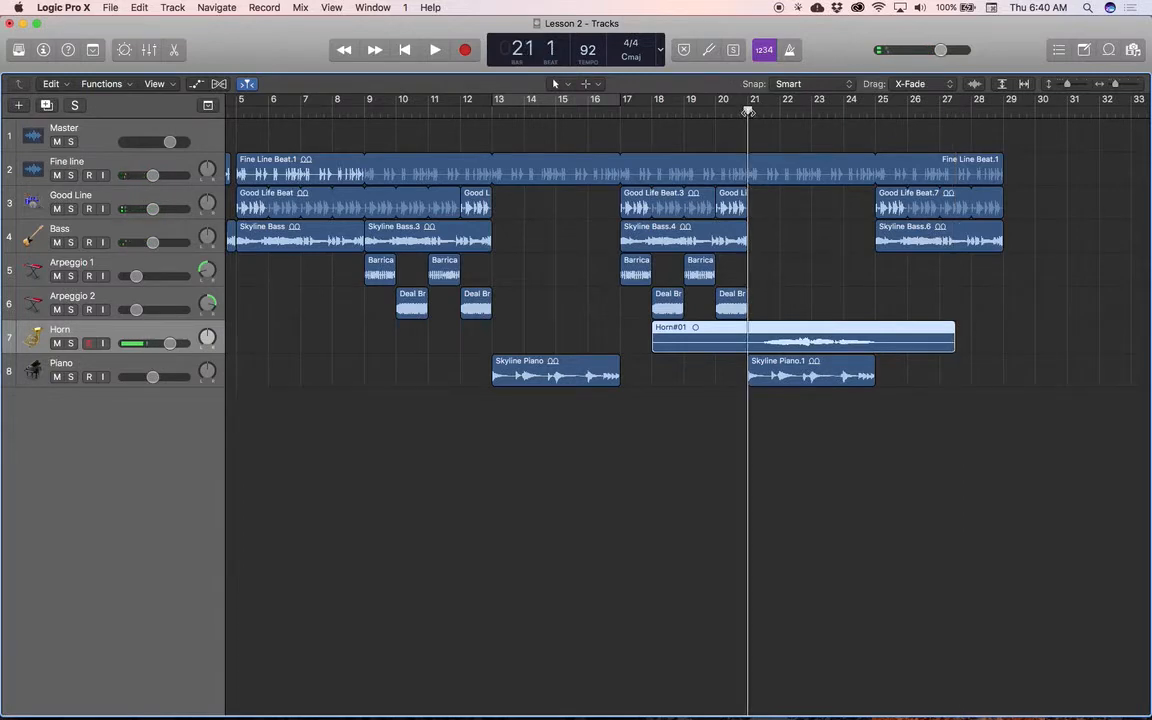
key("space")
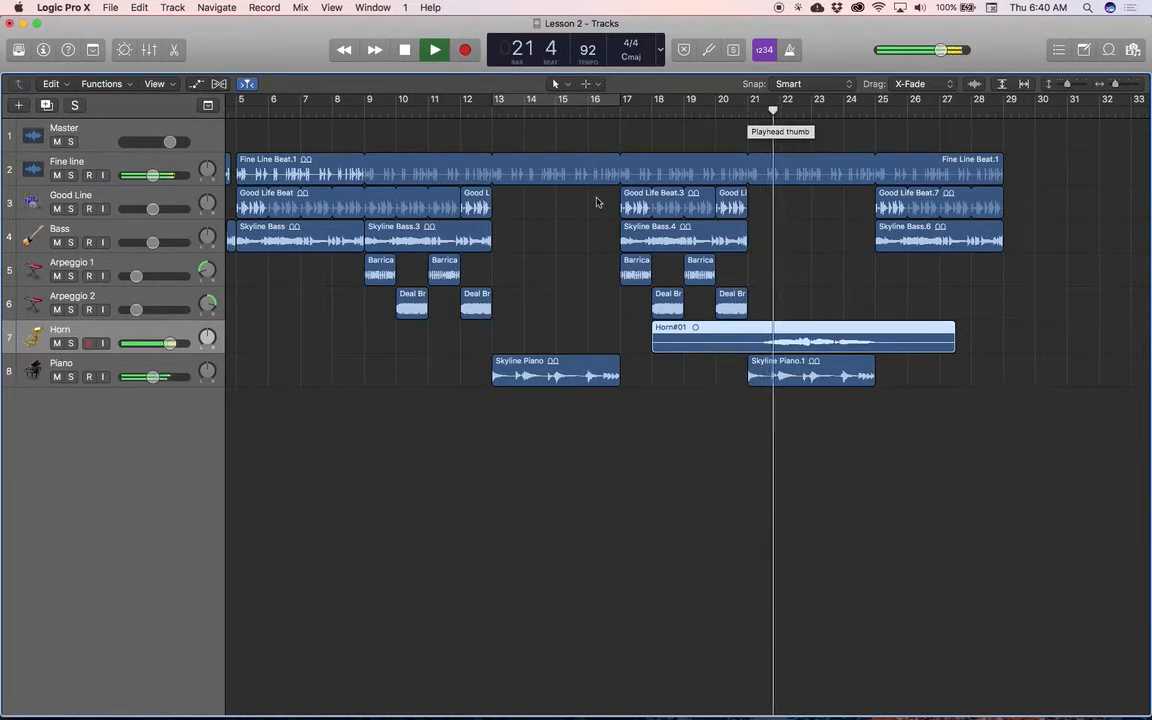
left_click_drag(170, 343, 148, 344)
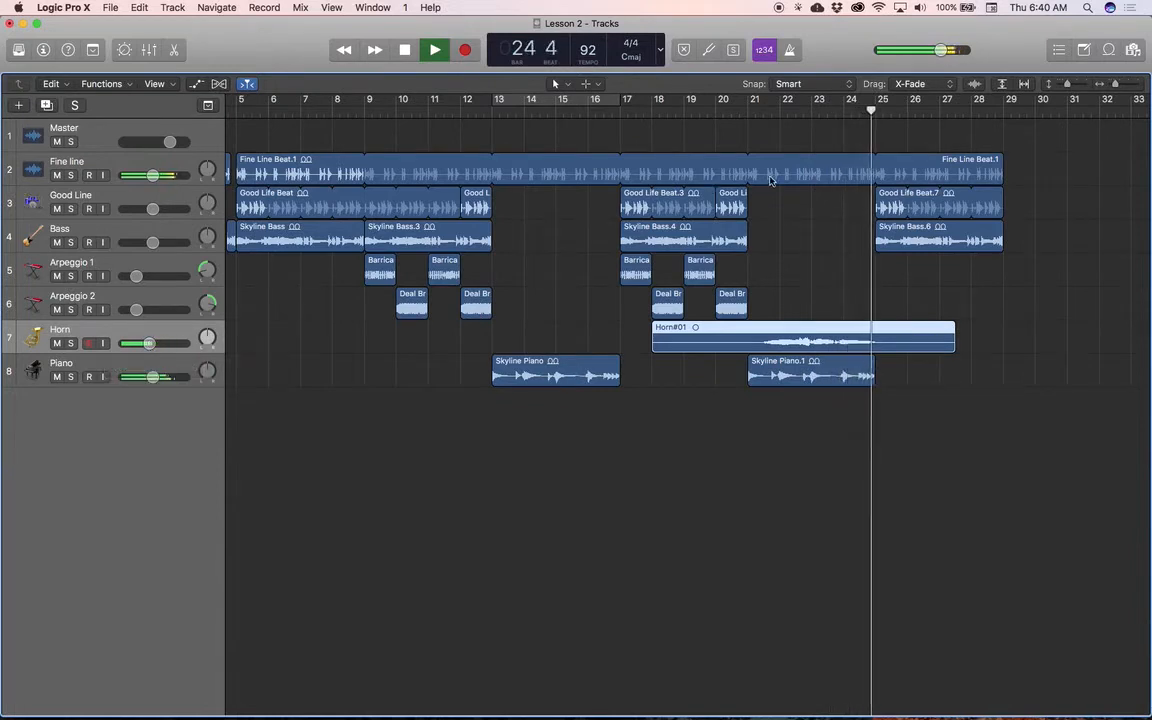
key("space")
left_click(810, 116)
left_click(750, 116)
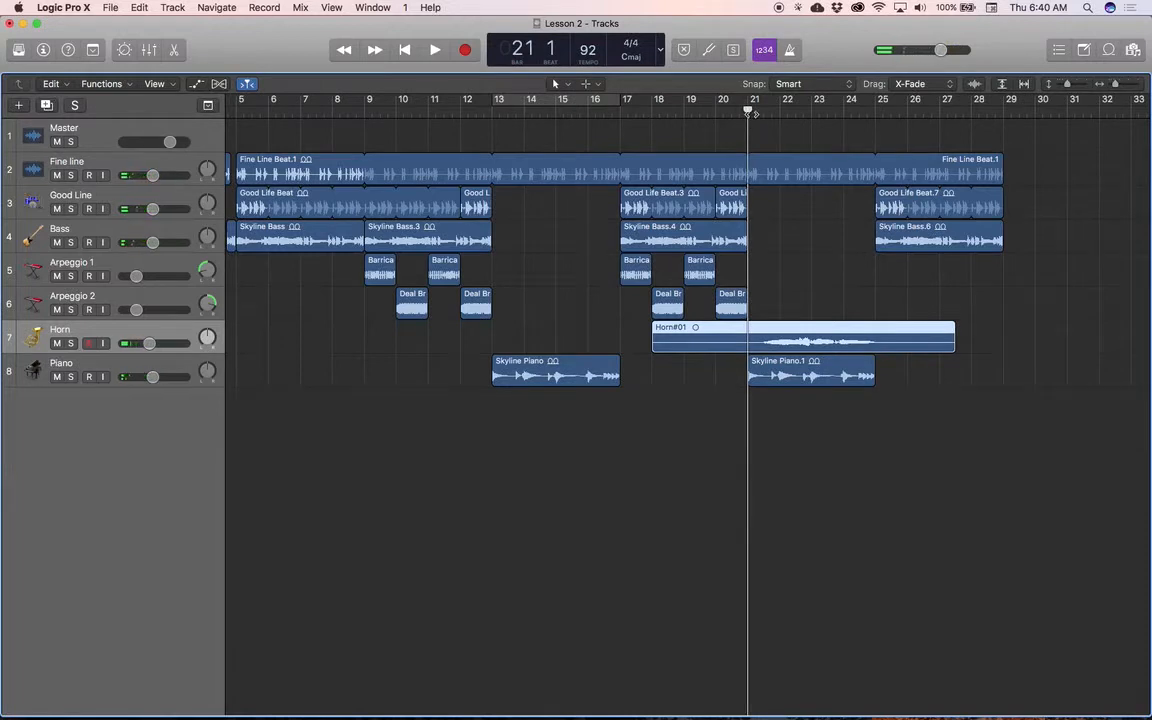
- Delete the Horn recording while keeping its audio file, and record a new take from bar 20, stopping in bar 27
key("Delete")
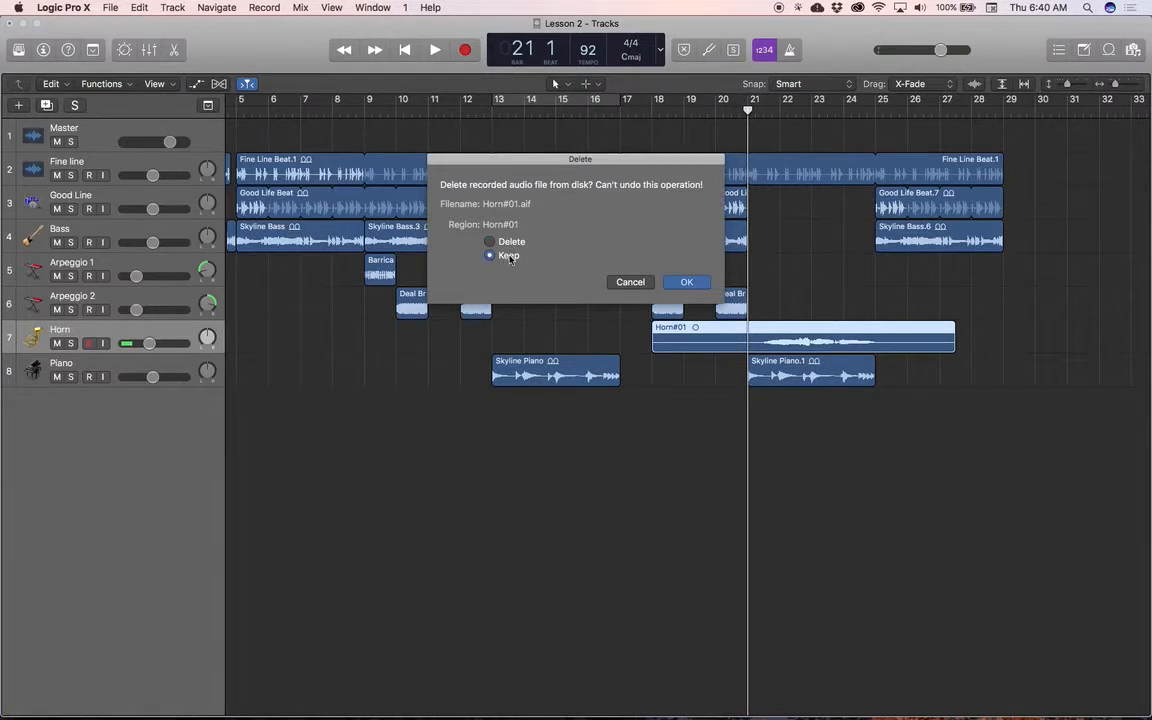
left_click(685, 281)
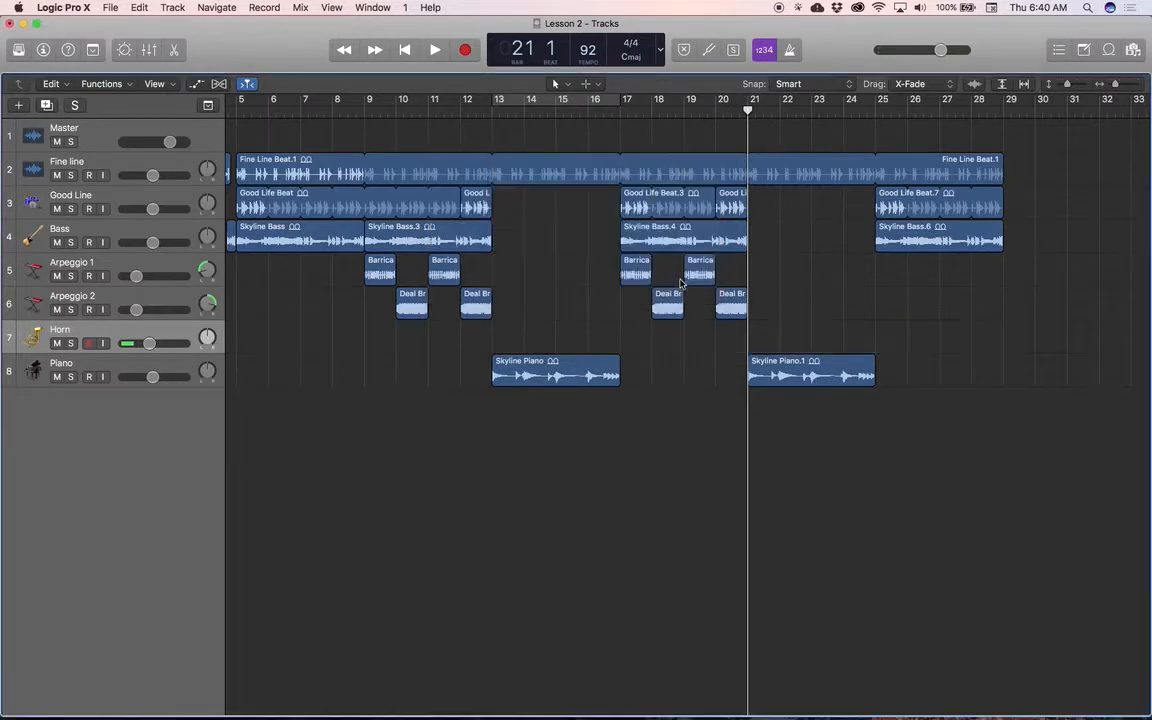
left_click_drag(748, 111, 716, 115)
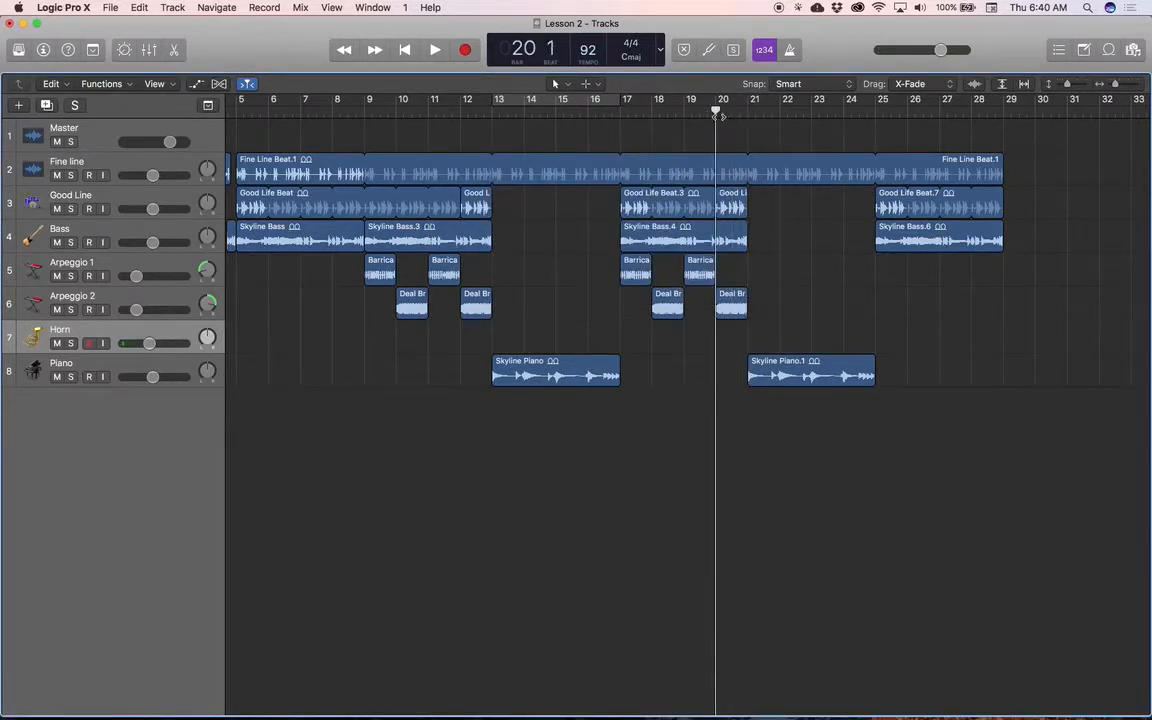
key("r")
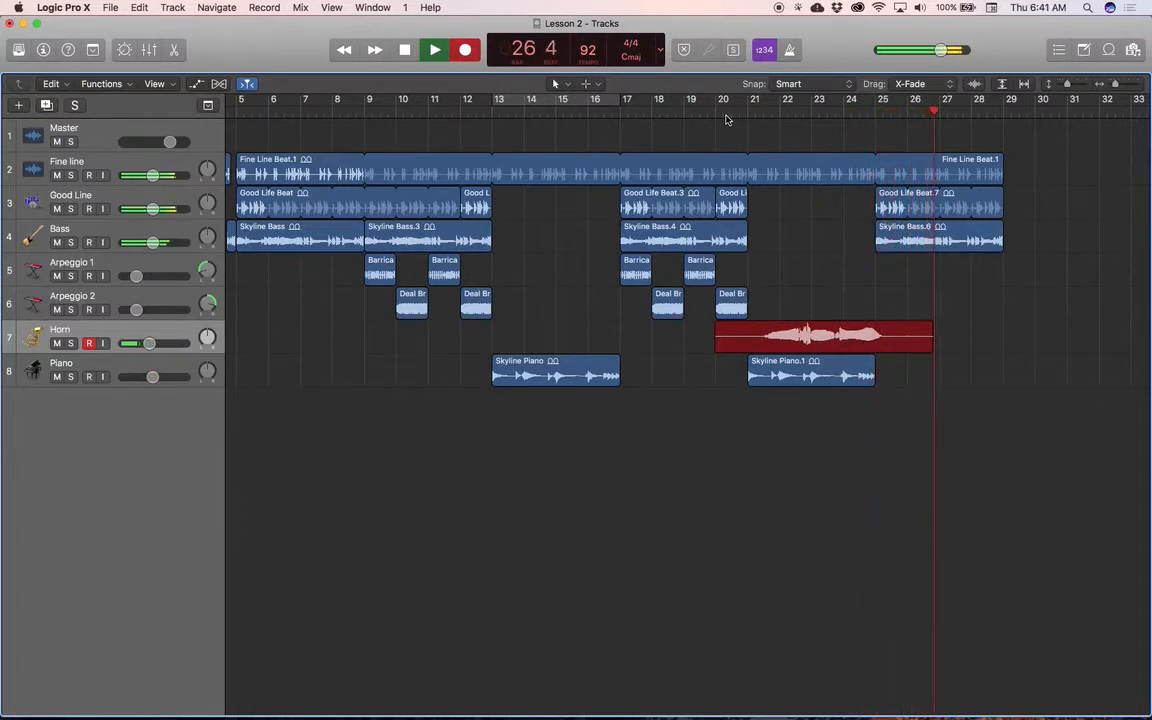
key("space")
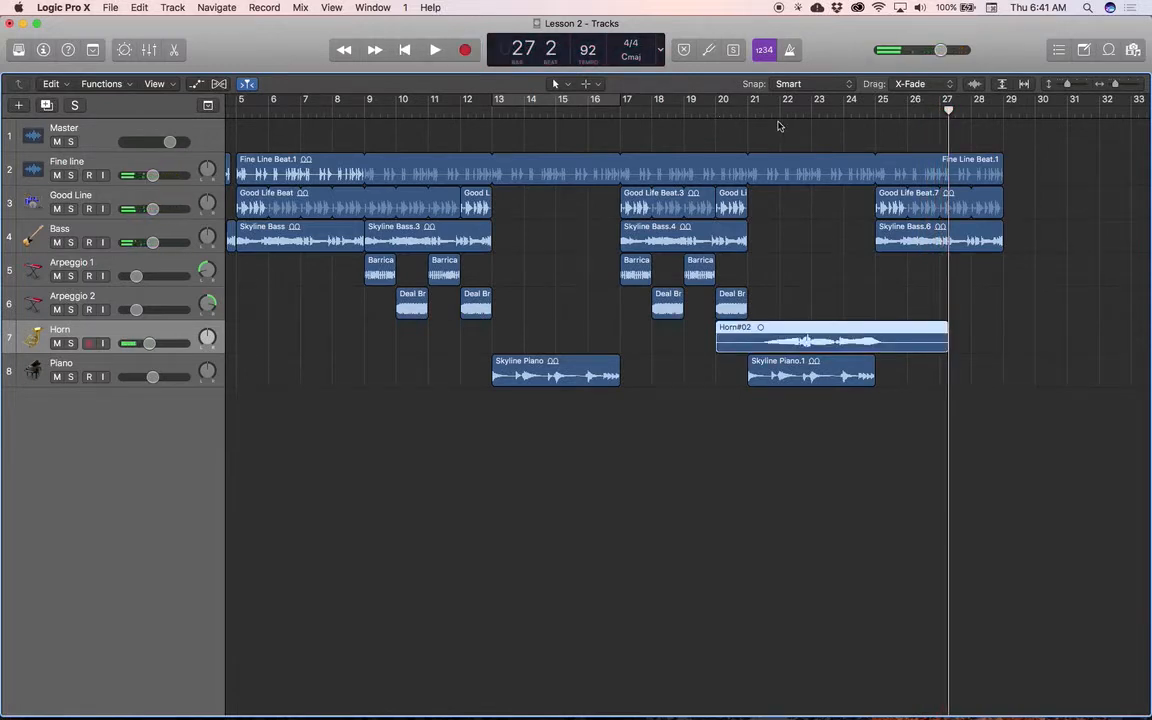
- Play back the new Horn take together with the second piano section, starting just before bar 21
mouse_move(766, 111)
left_mouse_down()
mouse_move(746, 110)
mouse_move(794, 110)
mouse_move(749, 110)
left_mouse_up()
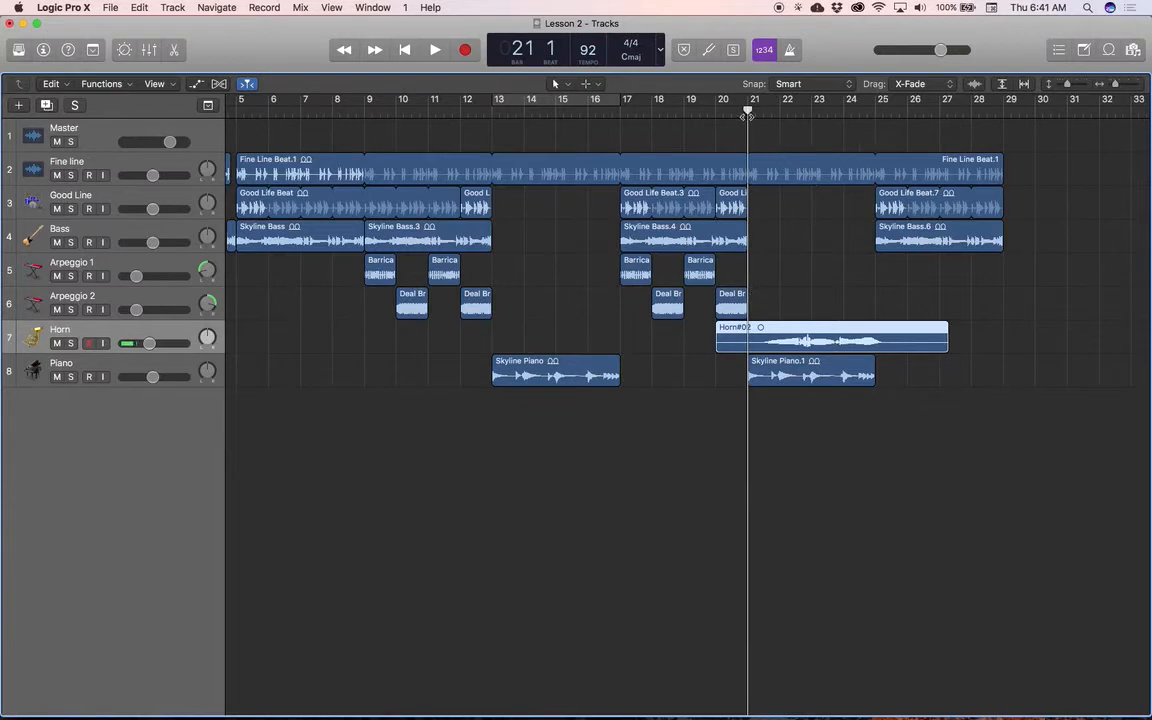
left_click_drag(749, 111, 681, 121)
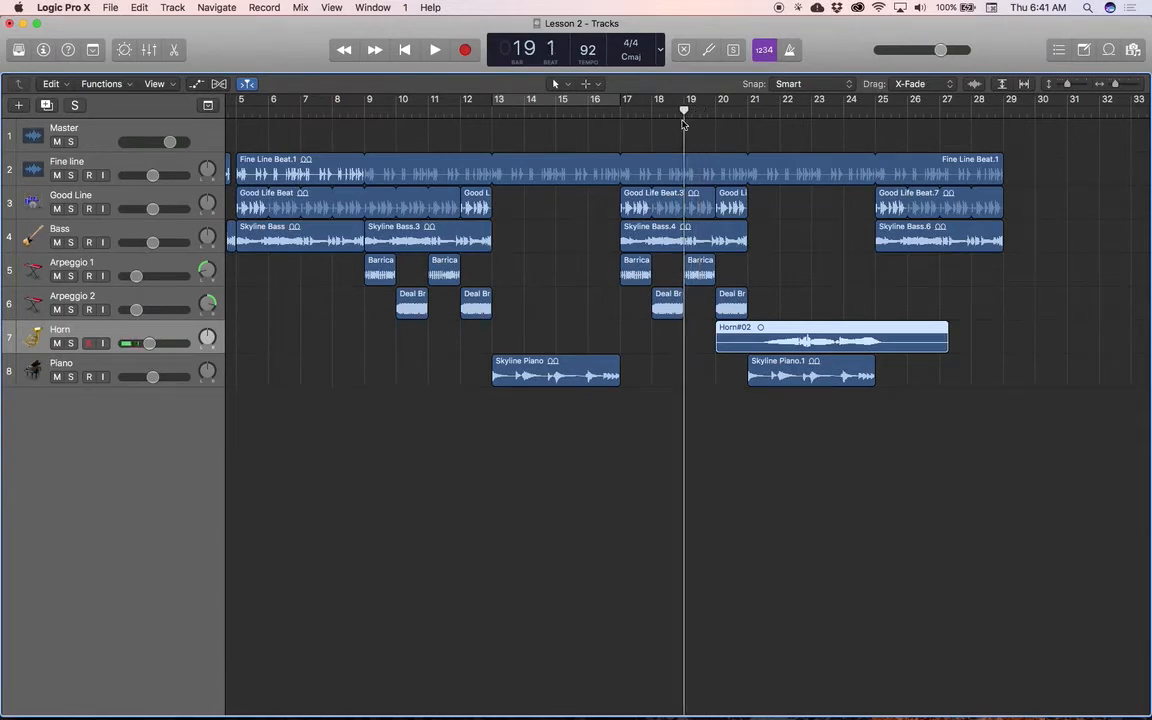
left_click(737, 116)
key("space")
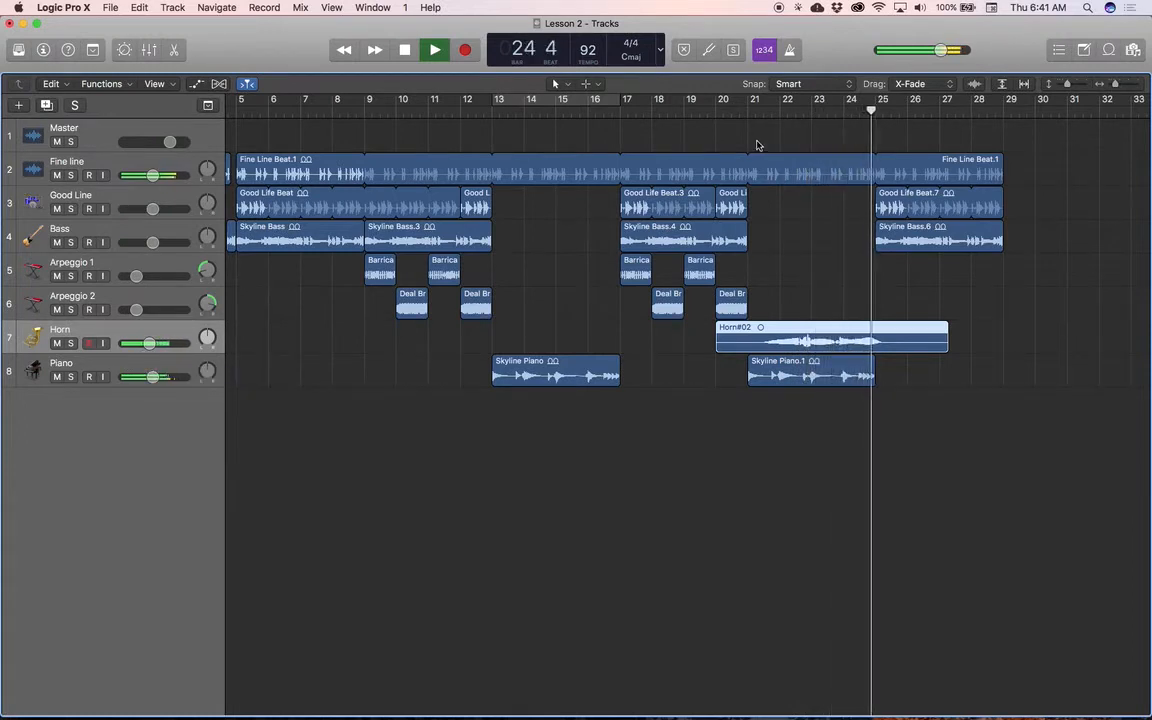
key("space")
- Record another Horn take over the existing one from bar 19, stopping in bar 26
left_click_drag(776, 111, 682, 133)
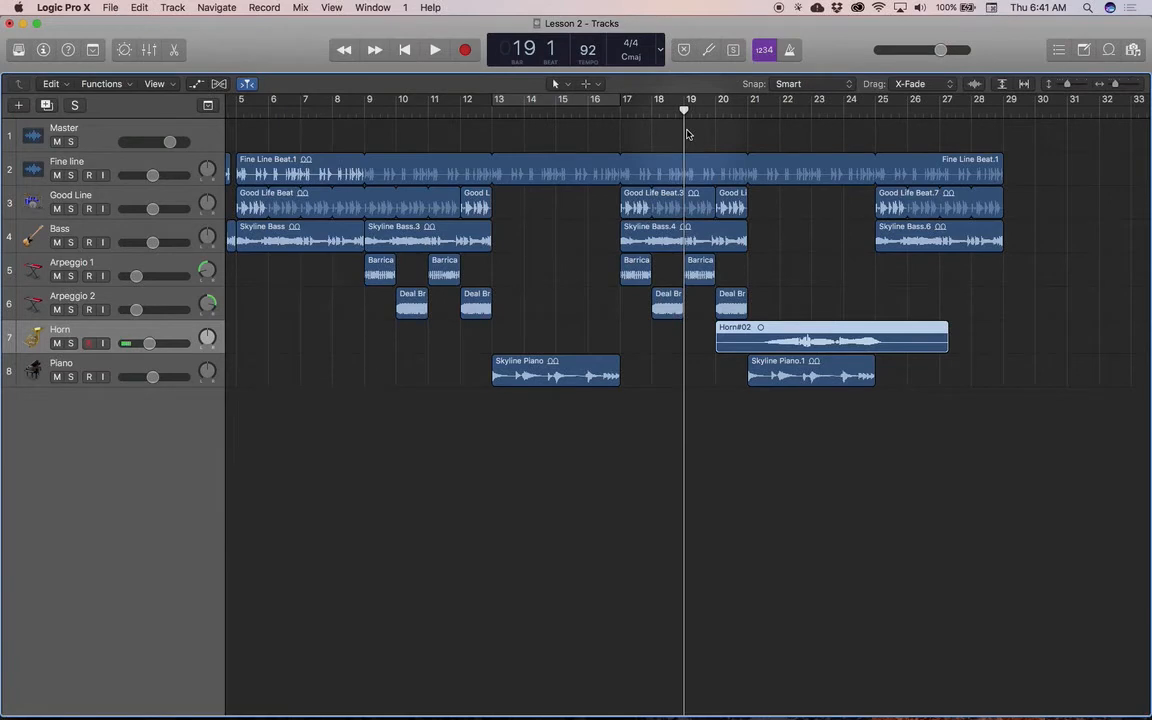
key("r")
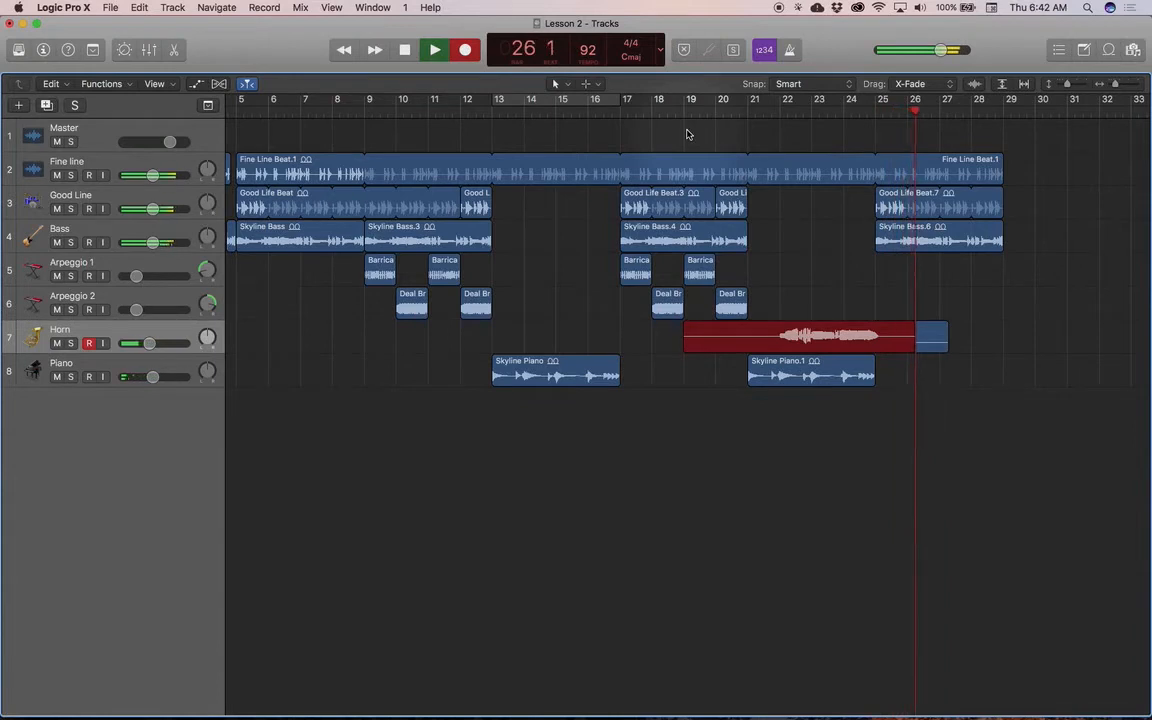
key("space")
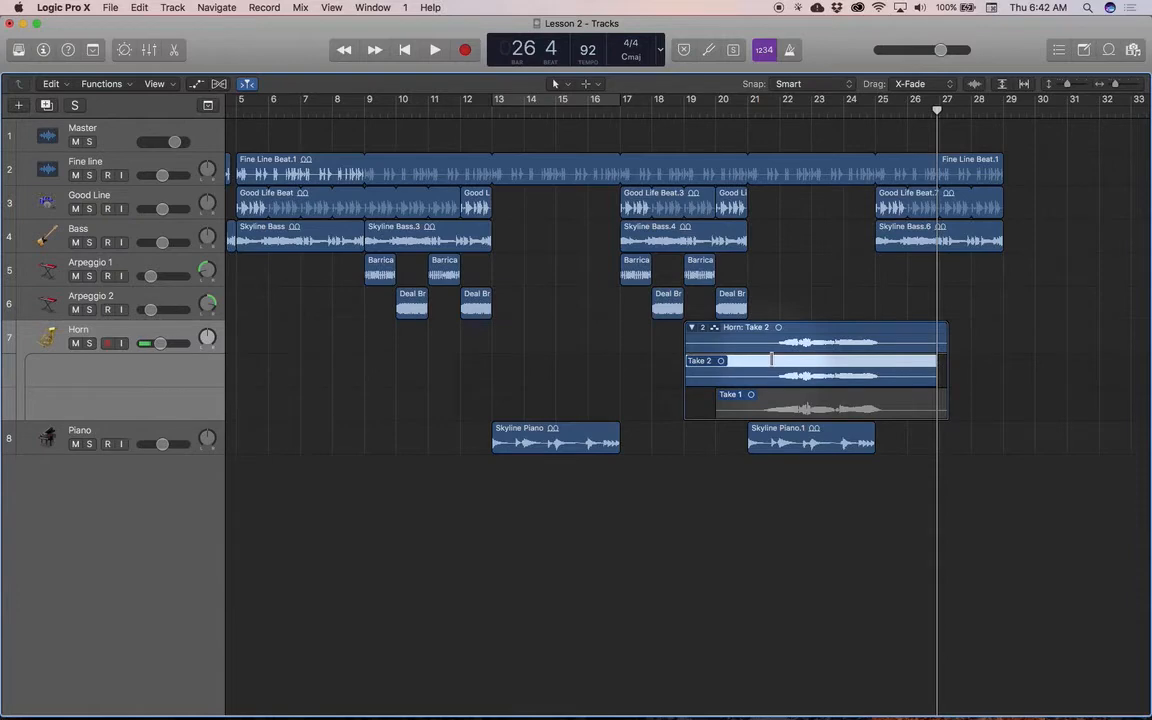
- Try using Take 1 for the Horn's opening from bar 21 to mid-bar 22, and switch that passage back to Take 2
key("ctrl")
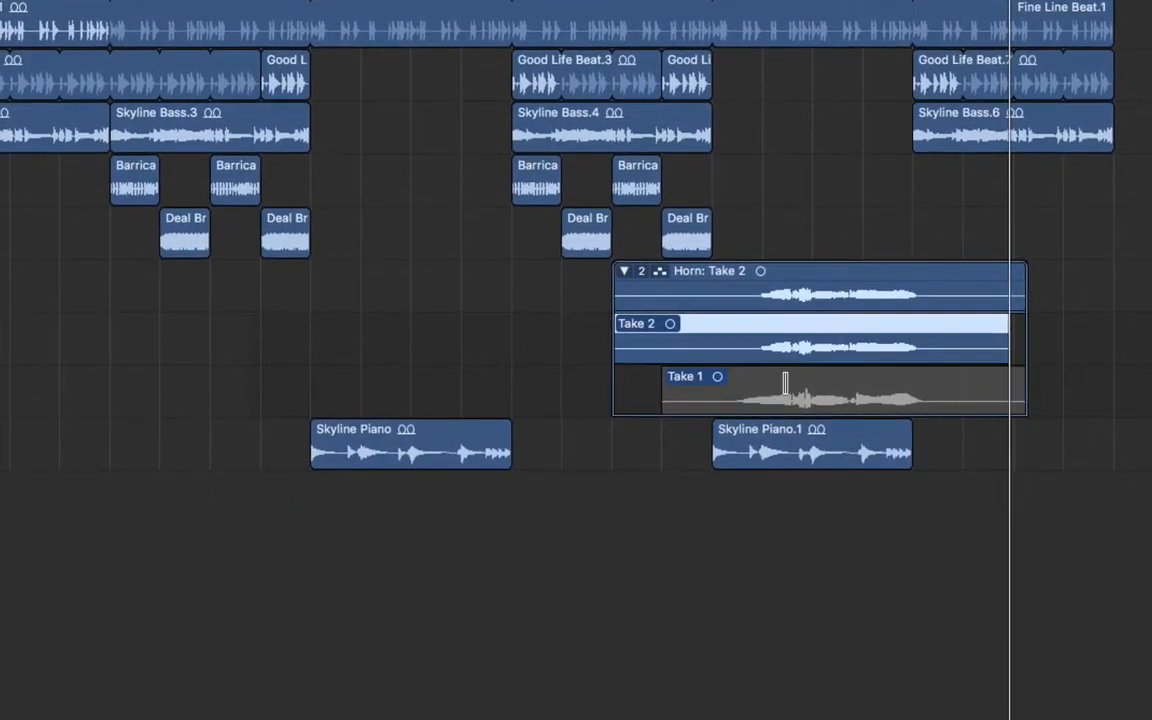
left_click_drag(786, 385, 712, 381)
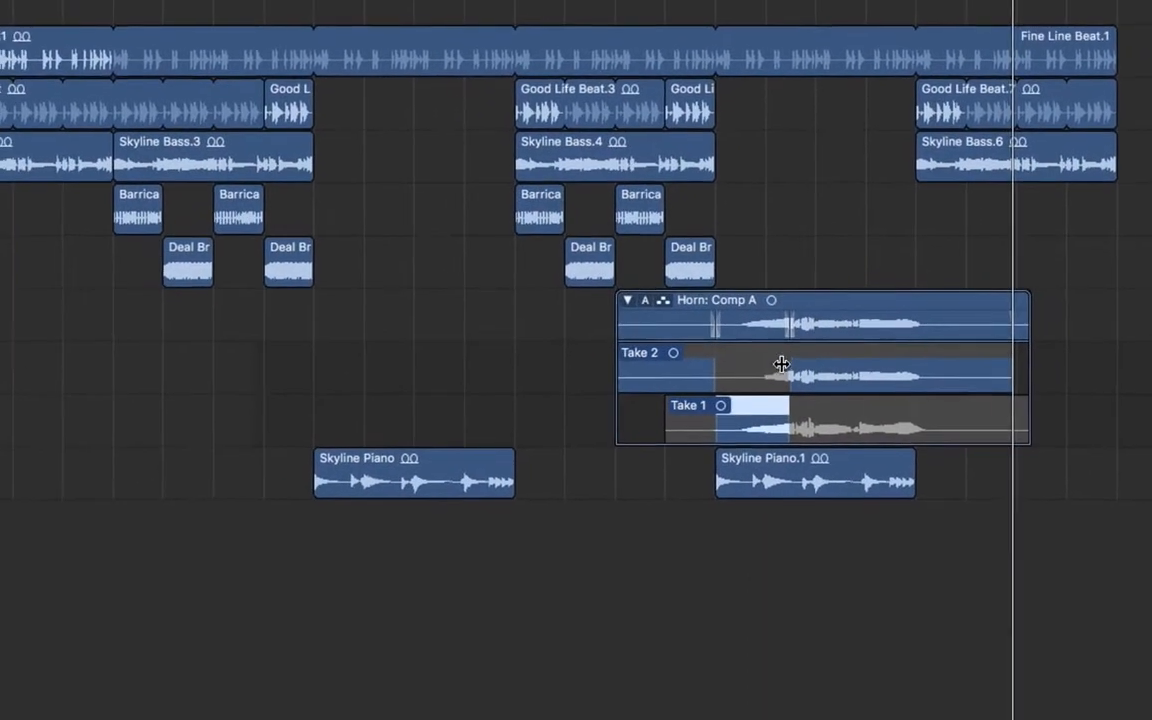
left_click(785, 335)
left_click(793, 368)
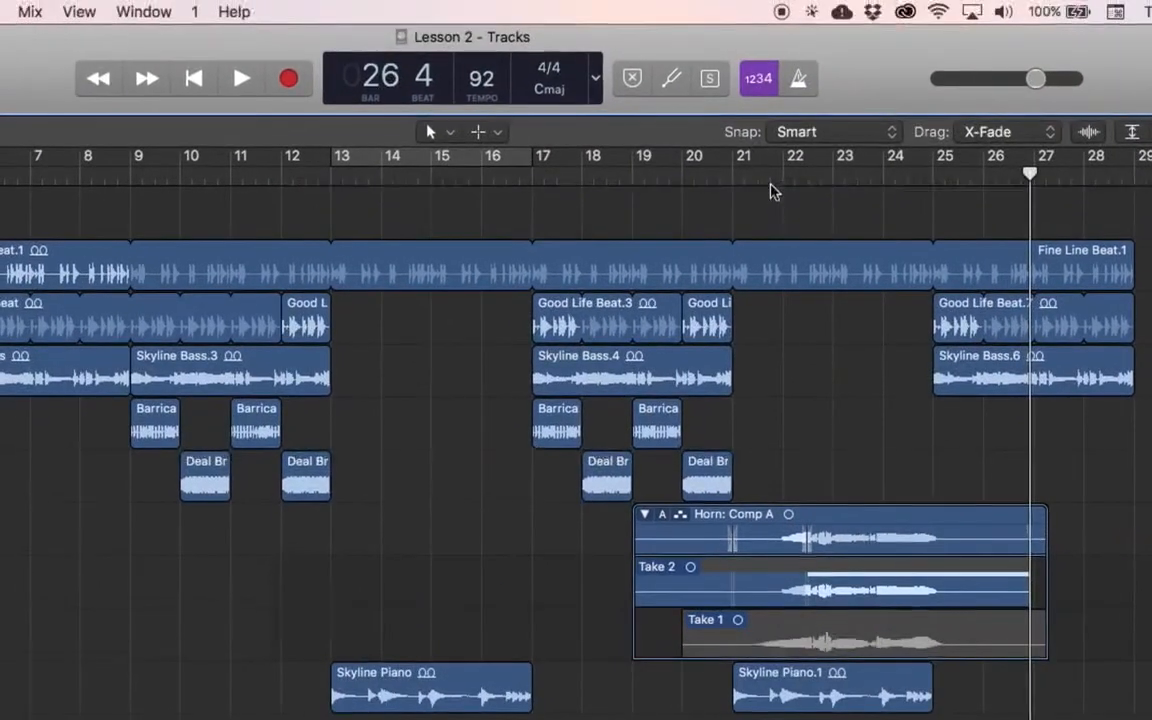
- Play back the Horn part from bar 21 with Take 2 active throughout
left_click(748, 181)
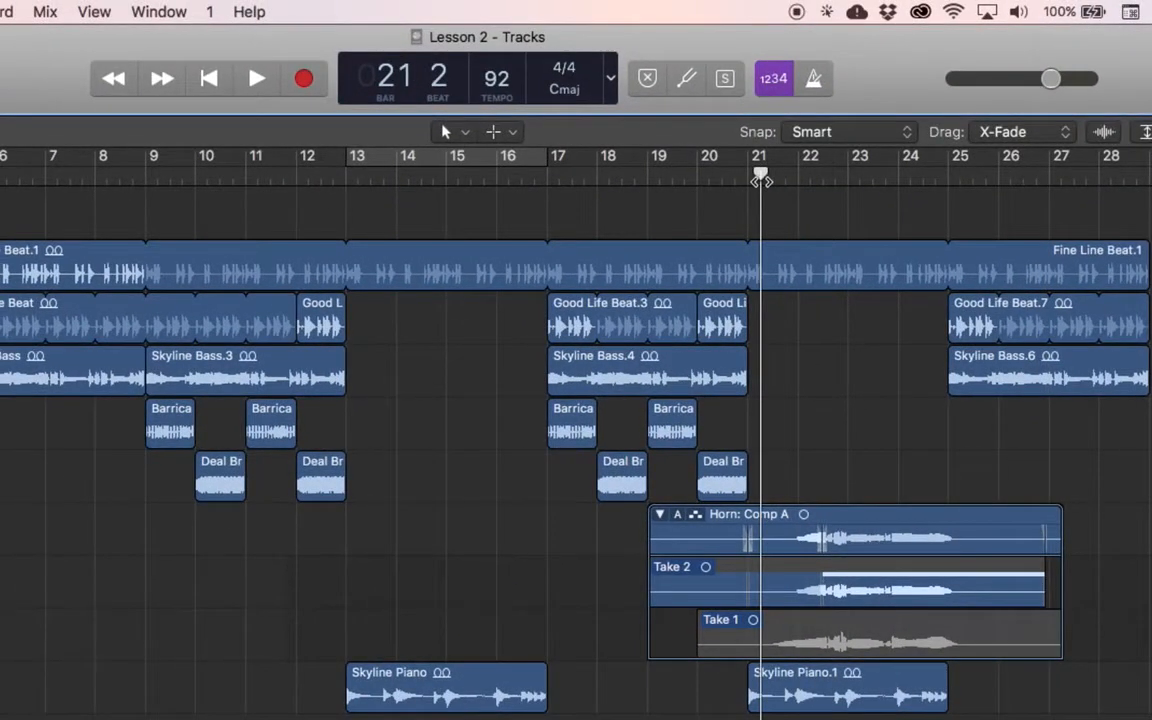
key("space")
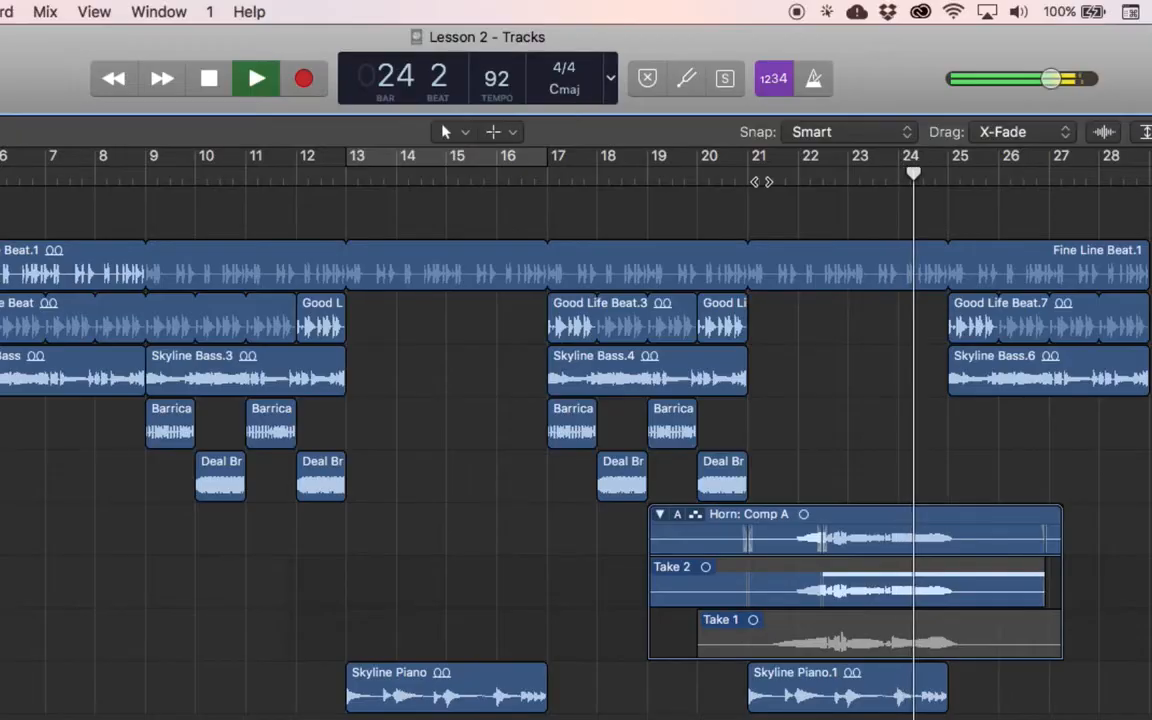
key("space")
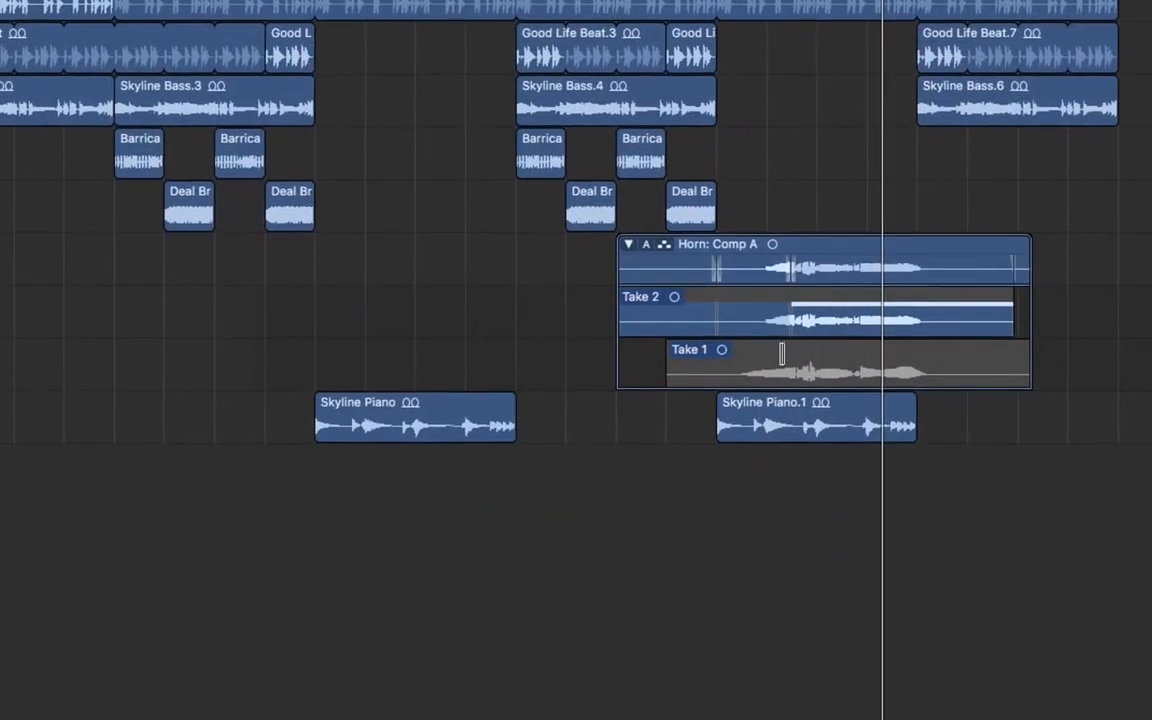
- Comp the Horn's opening from Take 1, from just before bar 21 to mid-bar 22, and collapse the take folder after playing it back
left_click_drag(783, 358, 751, 353)
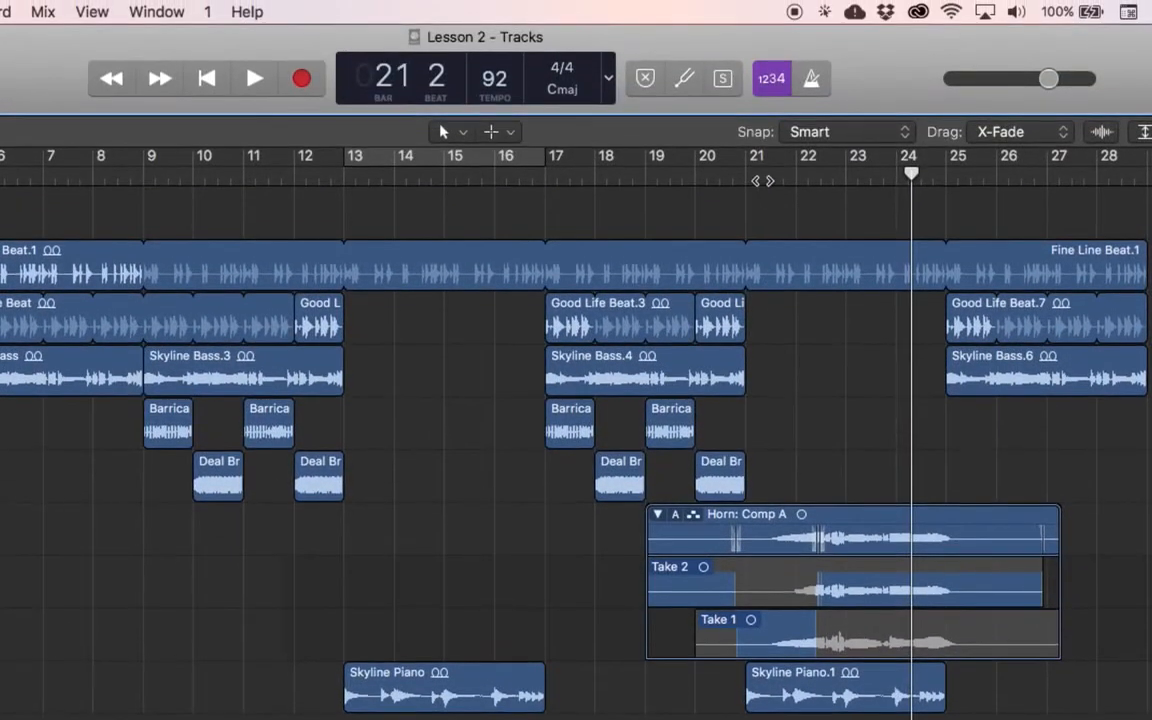
left_click(762, 180)
key("space")
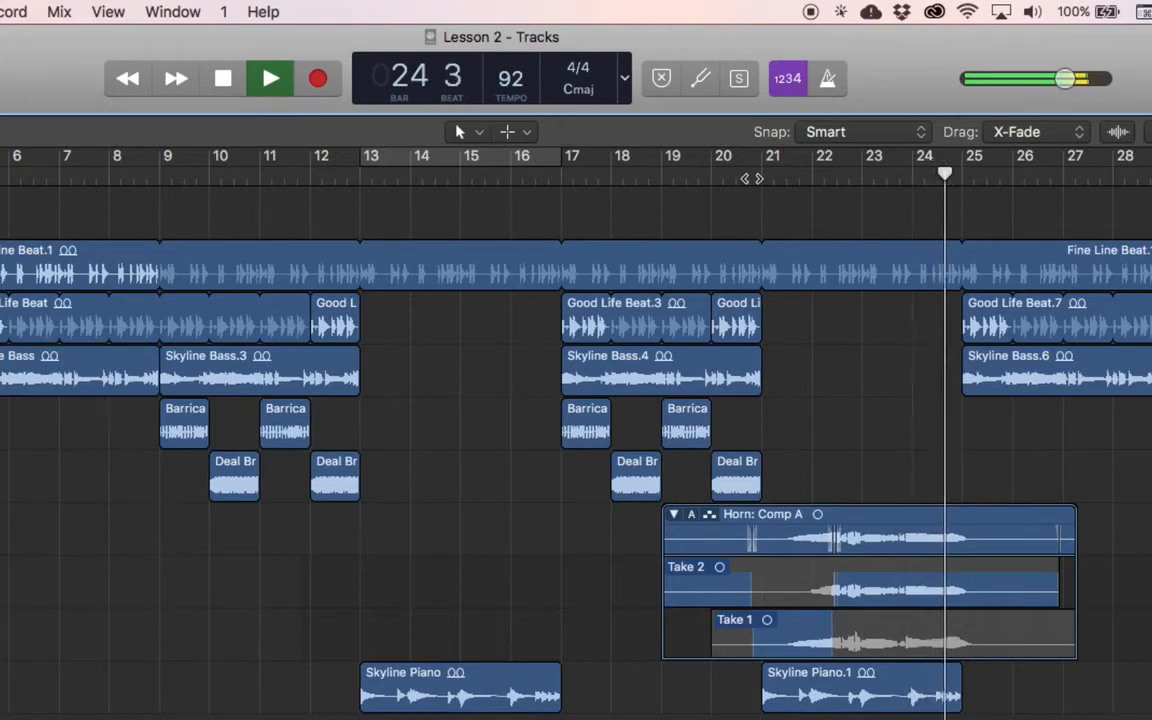
key("space")
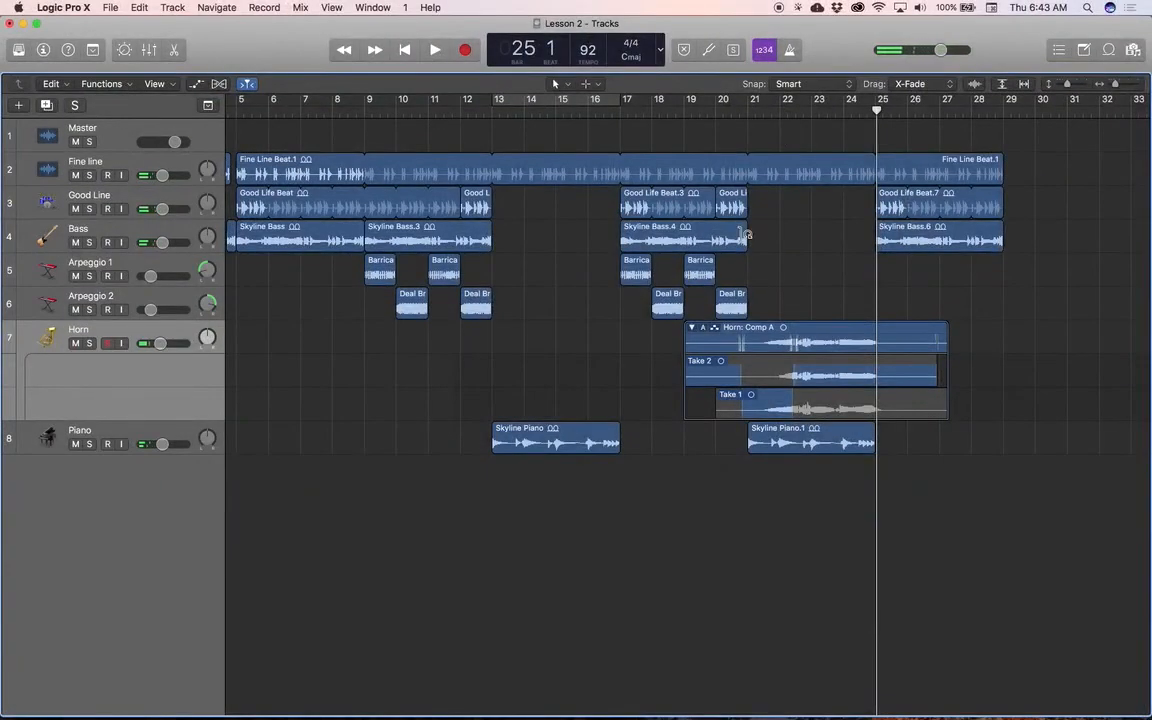
left_click(692, 328)
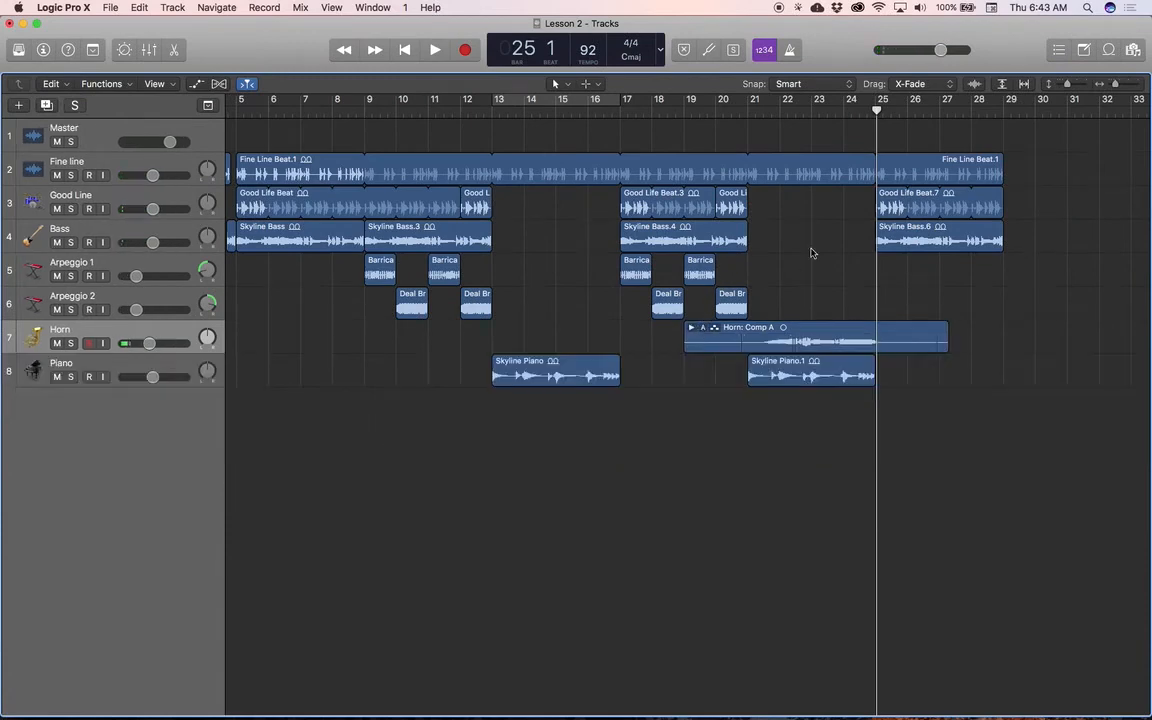
- Set a cycle range from bar 21 to bar 25 over the second piano section and show the mixer
left_click_drag(540, 104, 801, 104)
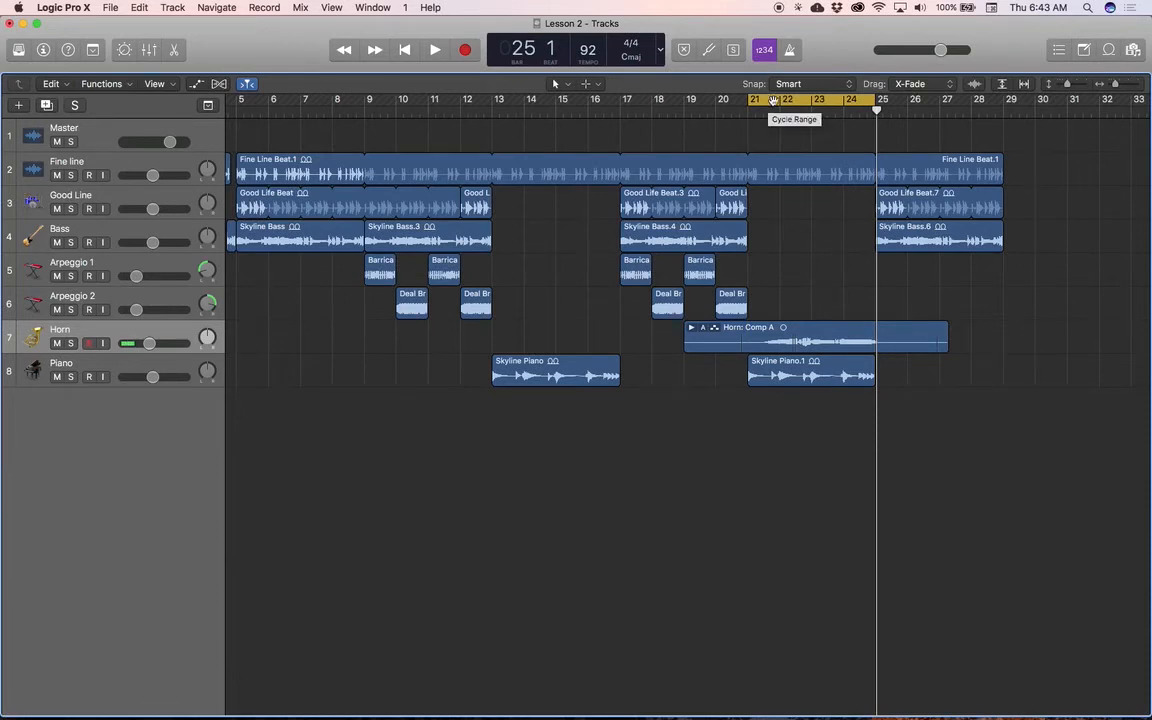
key("x")
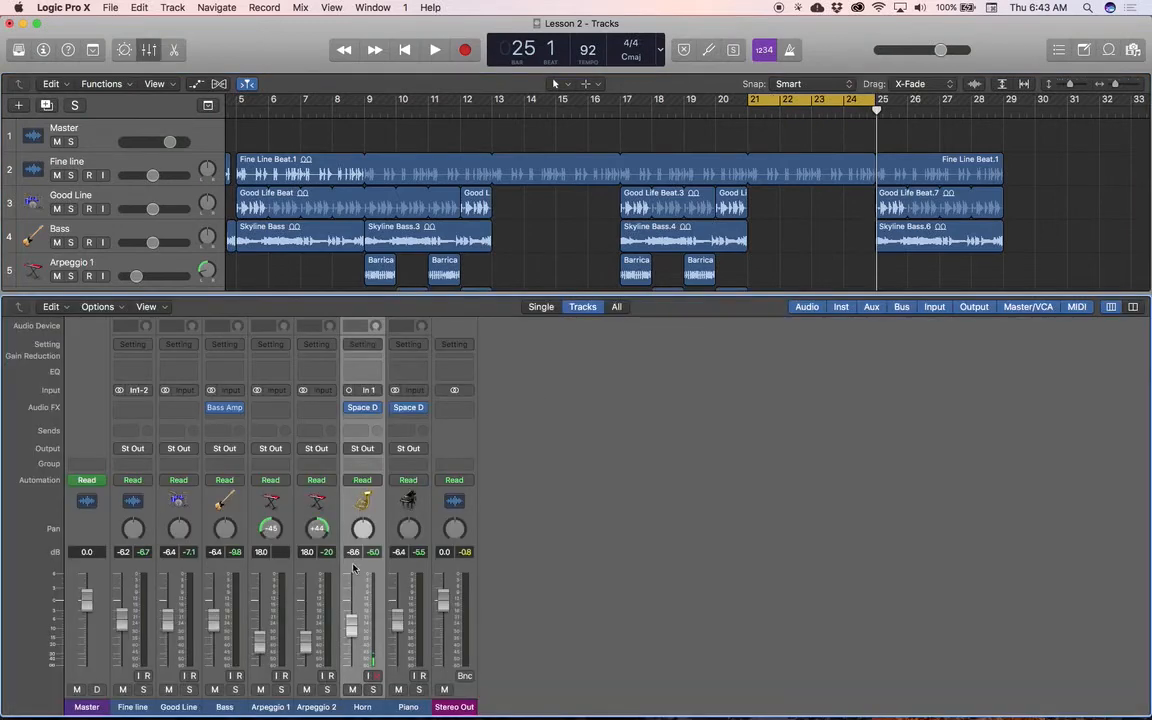
- Check the Horn's Space Designer reverb level, close the plug-in, and set the Horn's volume to -7.2 dB
left_click(366, 409)
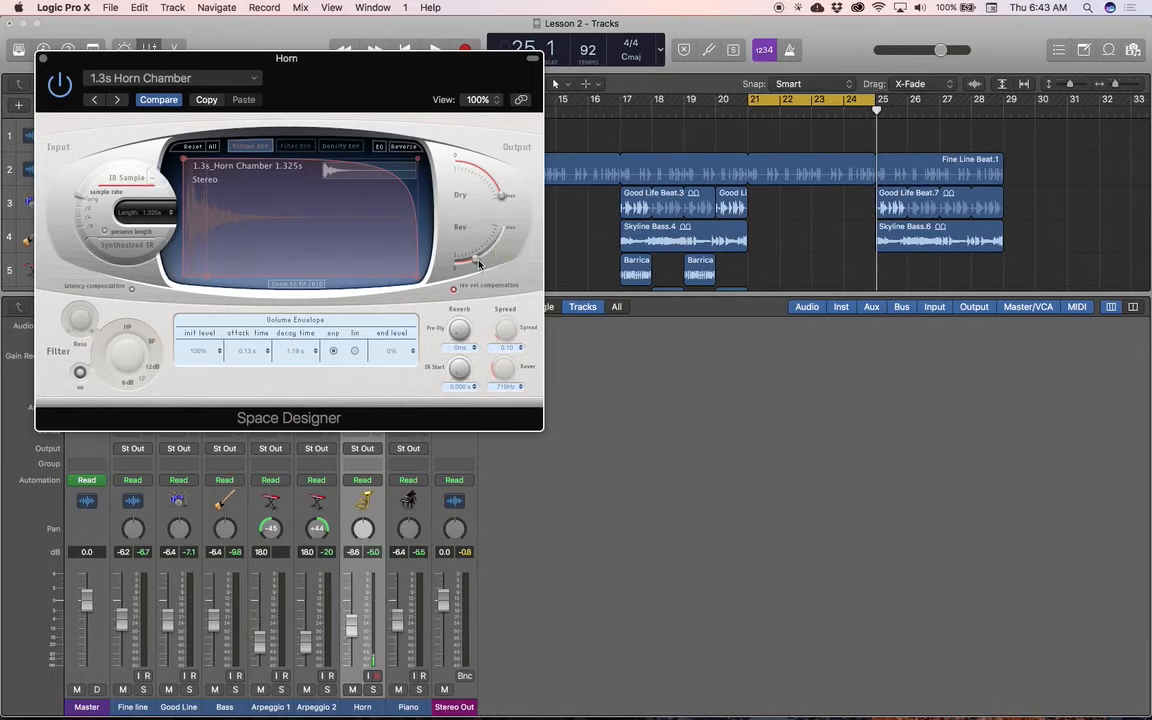
left_click(45, 61)
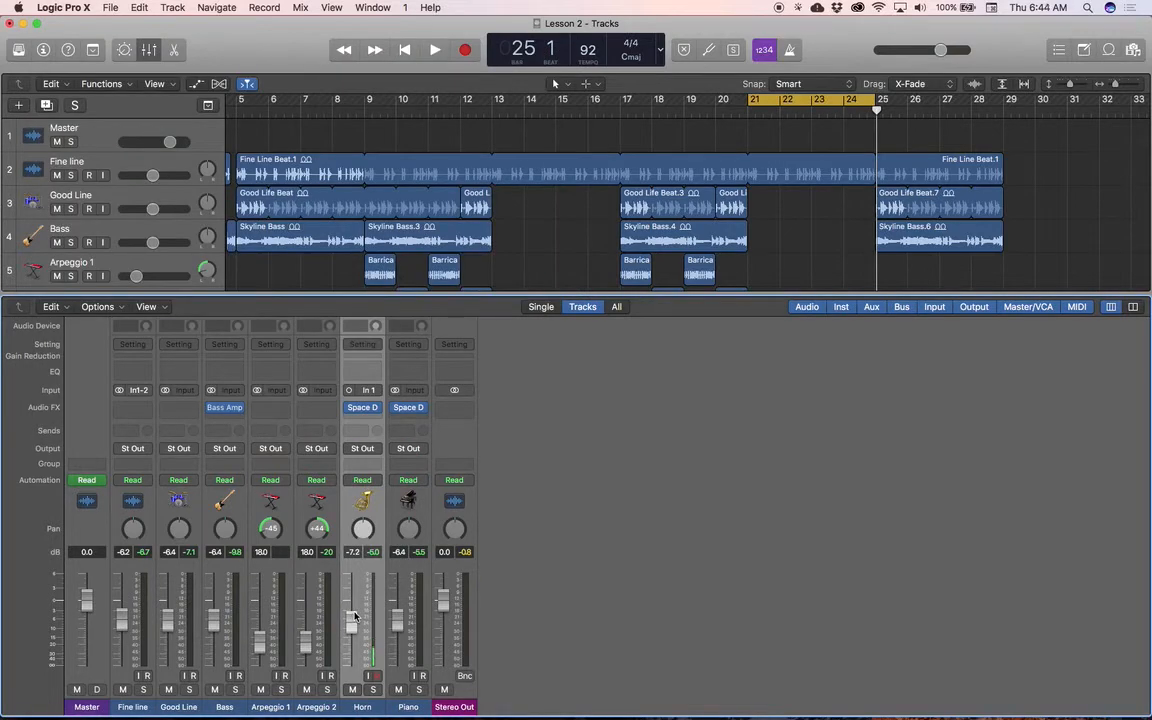
- Record further Horn takes in the cycle from bar 21 to bar 25, stop recording, and hide the mixer
key("r")
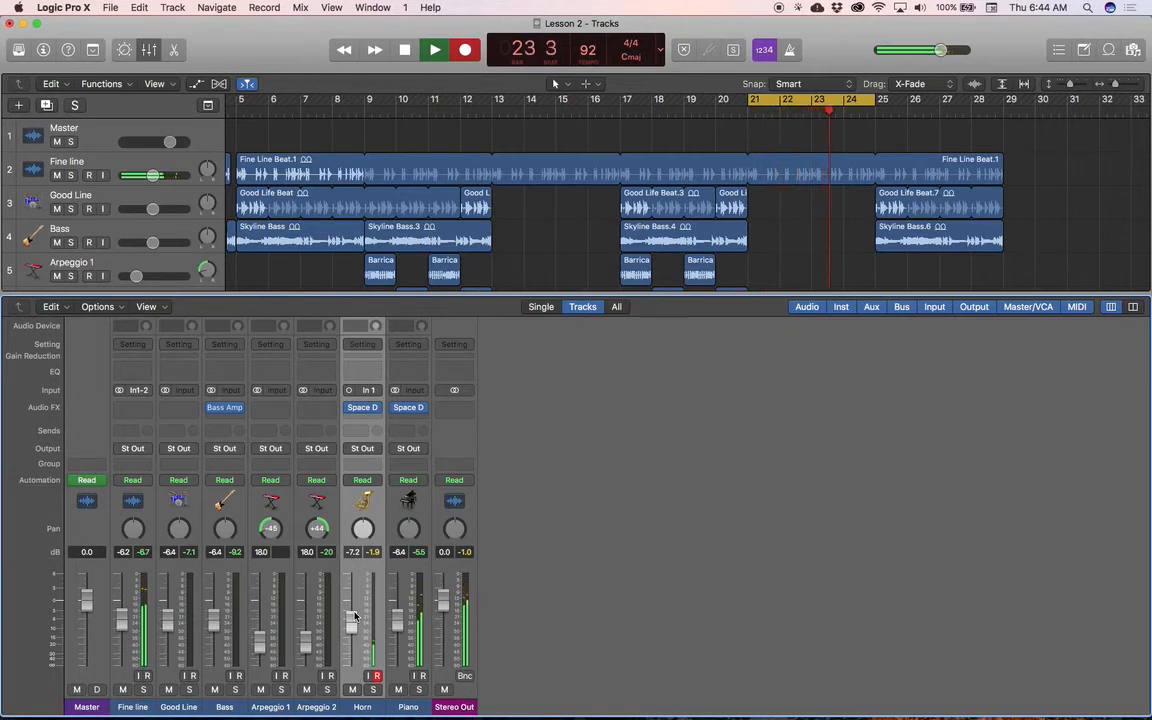
key("space")
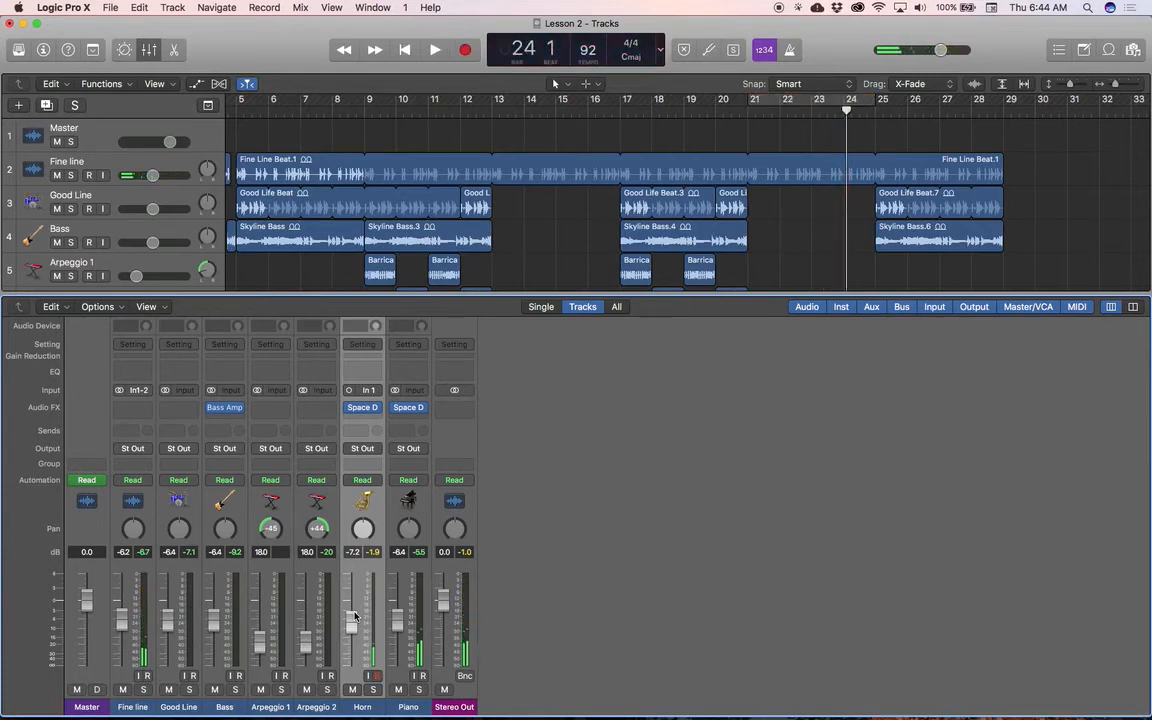
key("x")
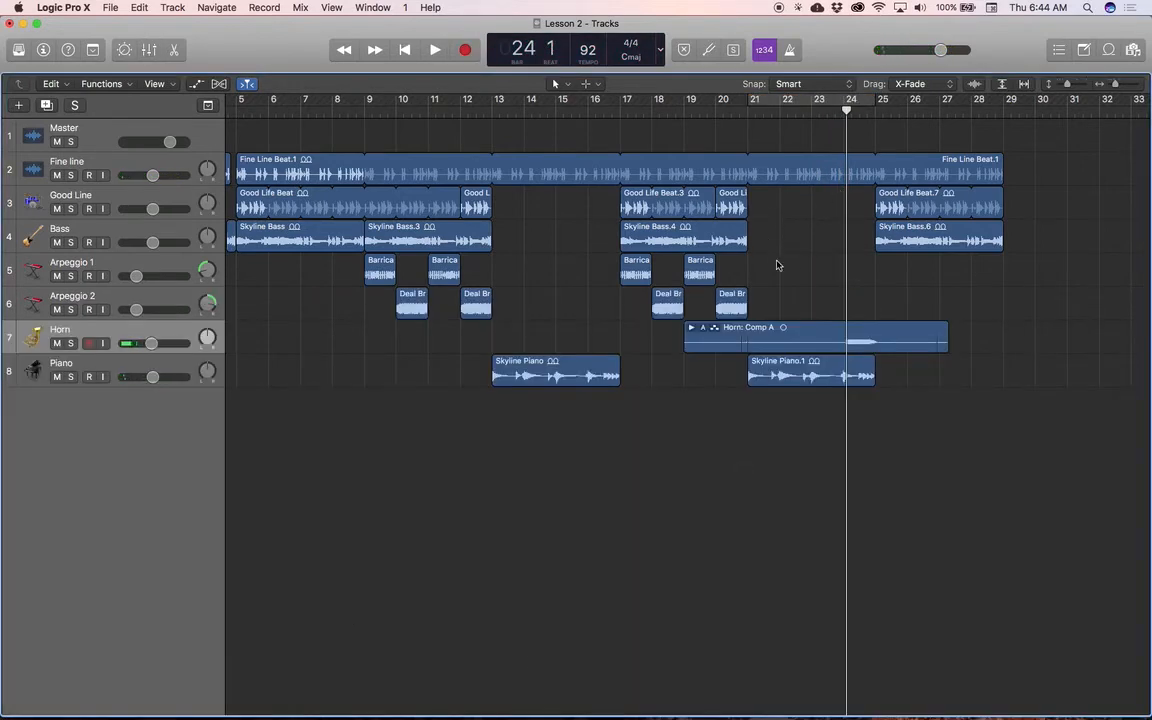
- Expand the Horn take folder, comp Take 2 from just before bar 21 onward, and play it back from bar 21
left_click(691, 328)
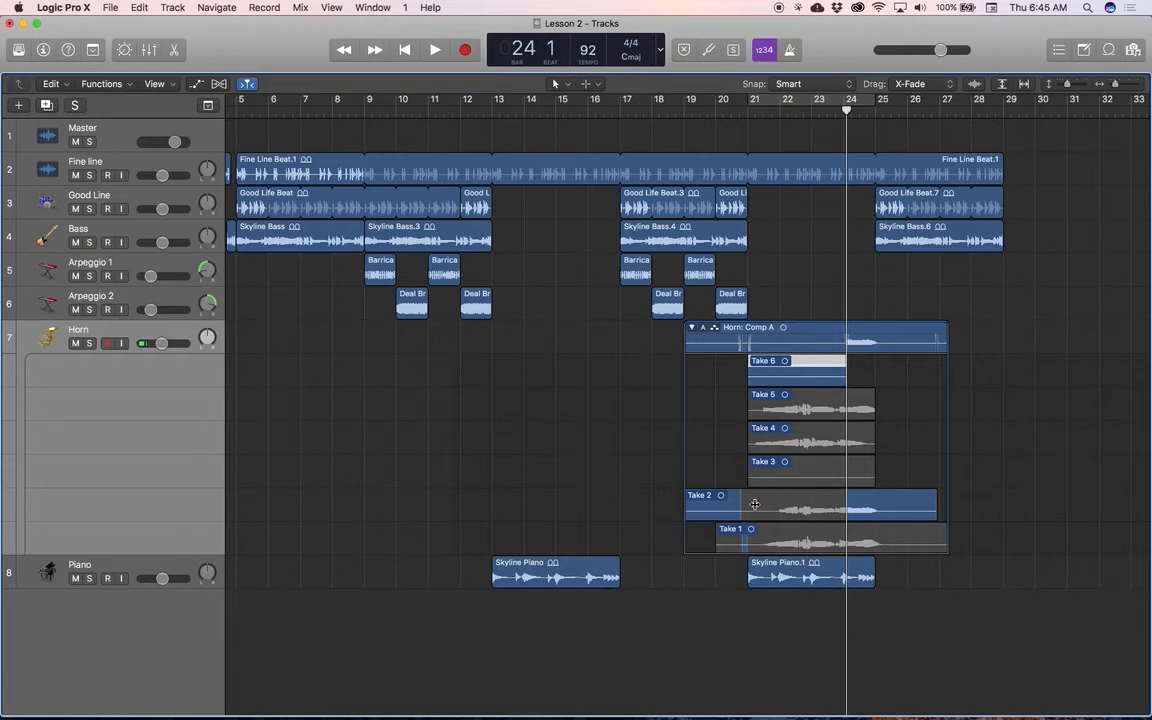
left_click_drag(754, 503, 880, 511)
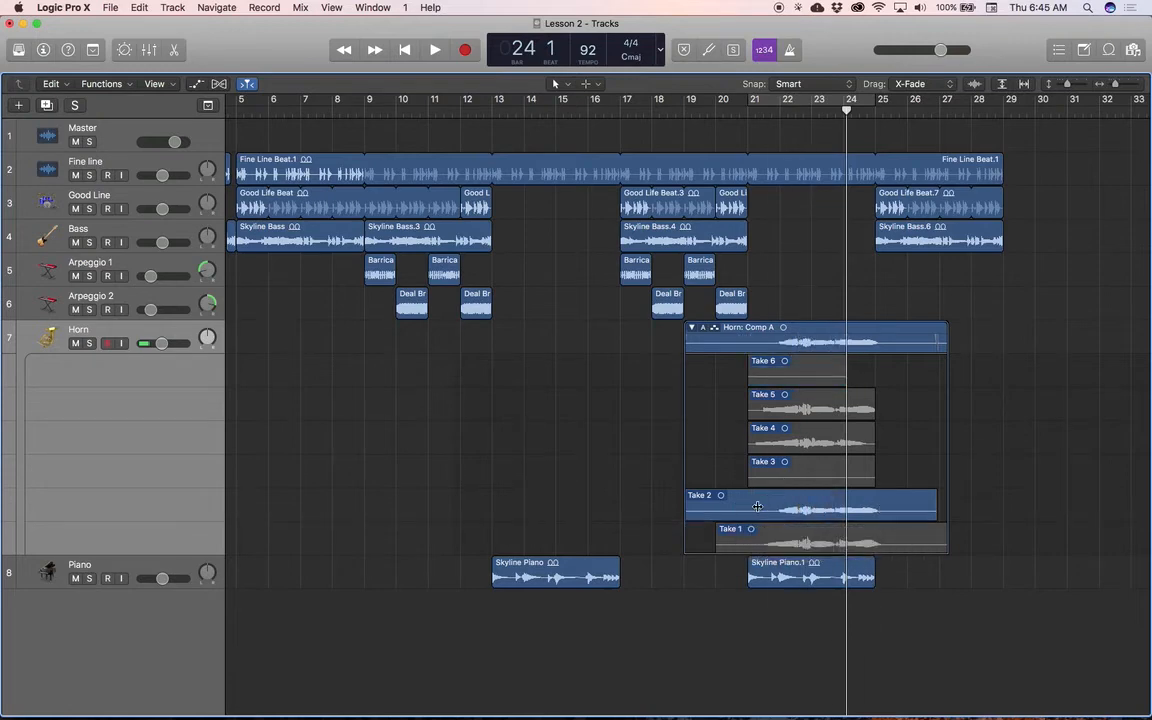
mouse_move(757, 506)
left_mouse_down()
mouse_move(667, 510)
mouse_move(737, 508)
left_mouse_up()
left_click(750, 102)
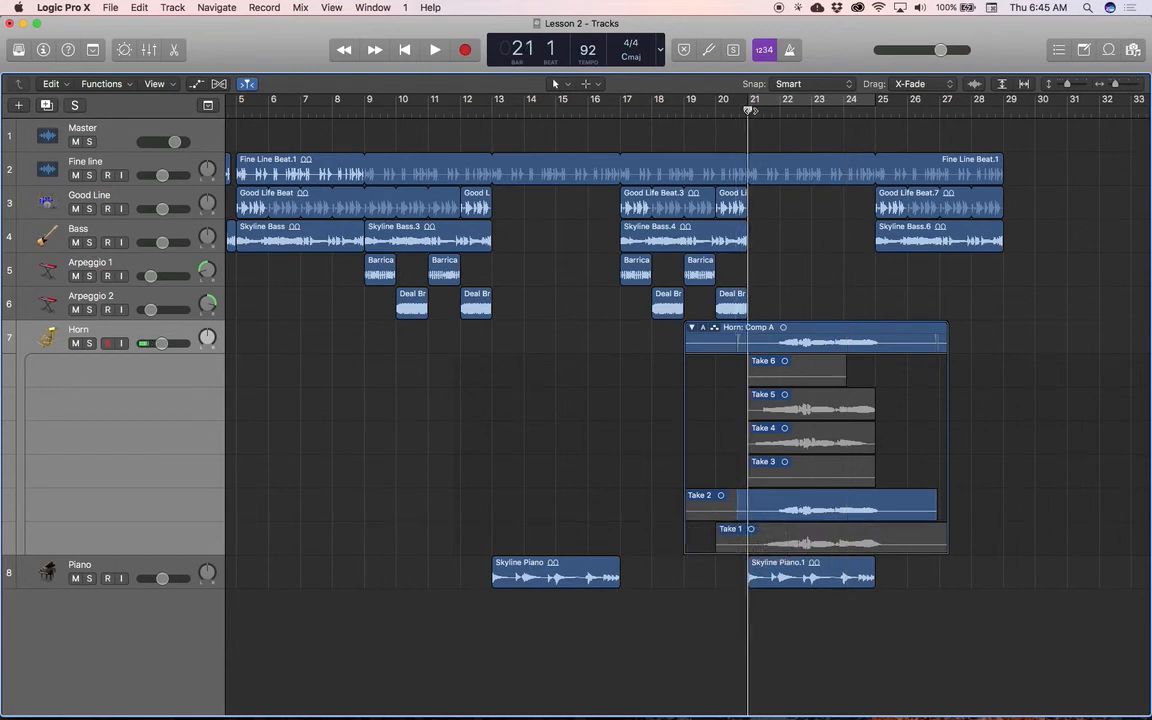
key("space")
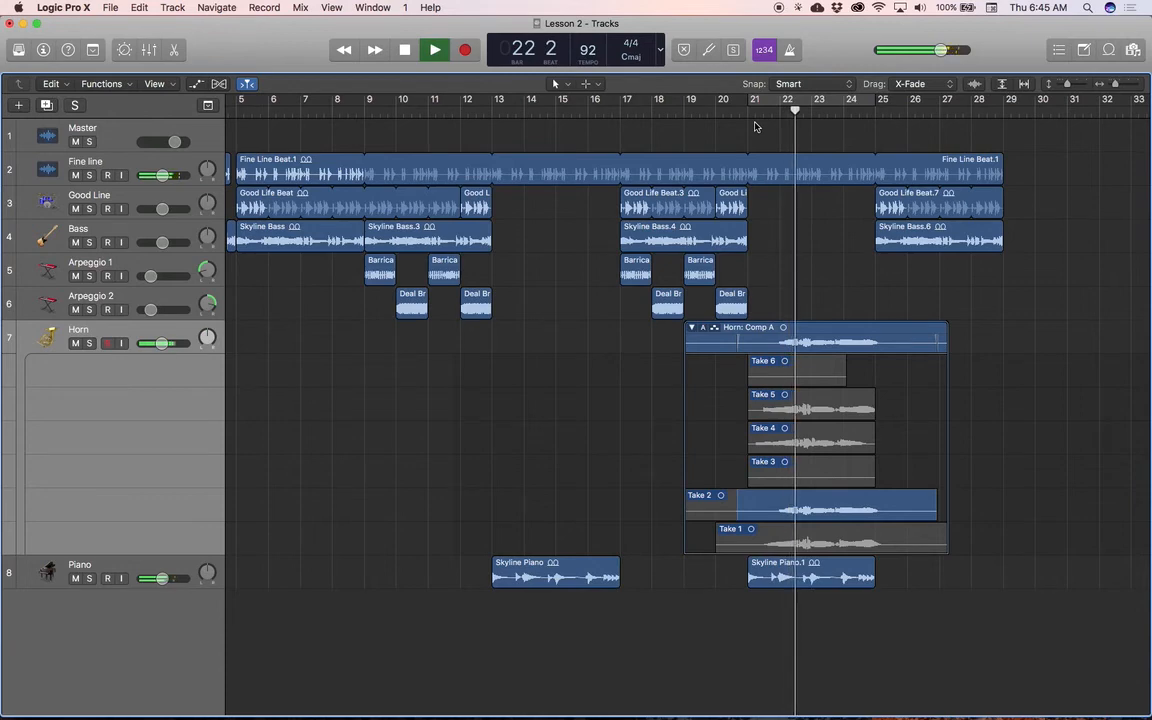
- Use Take 4 for the Horn from bar 21 to bar 25, play it back, and move the playhead to bar 22 beat 3
left_click(780, 442)
key("space")
left_click(757, 105)
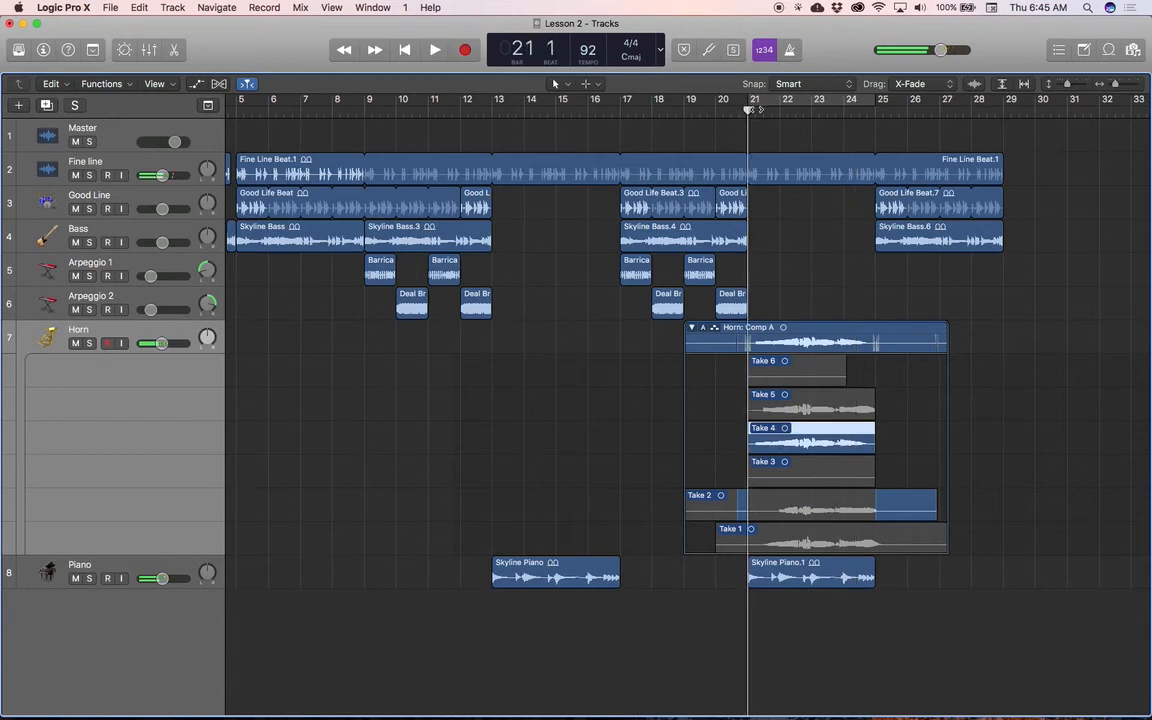
key("space")
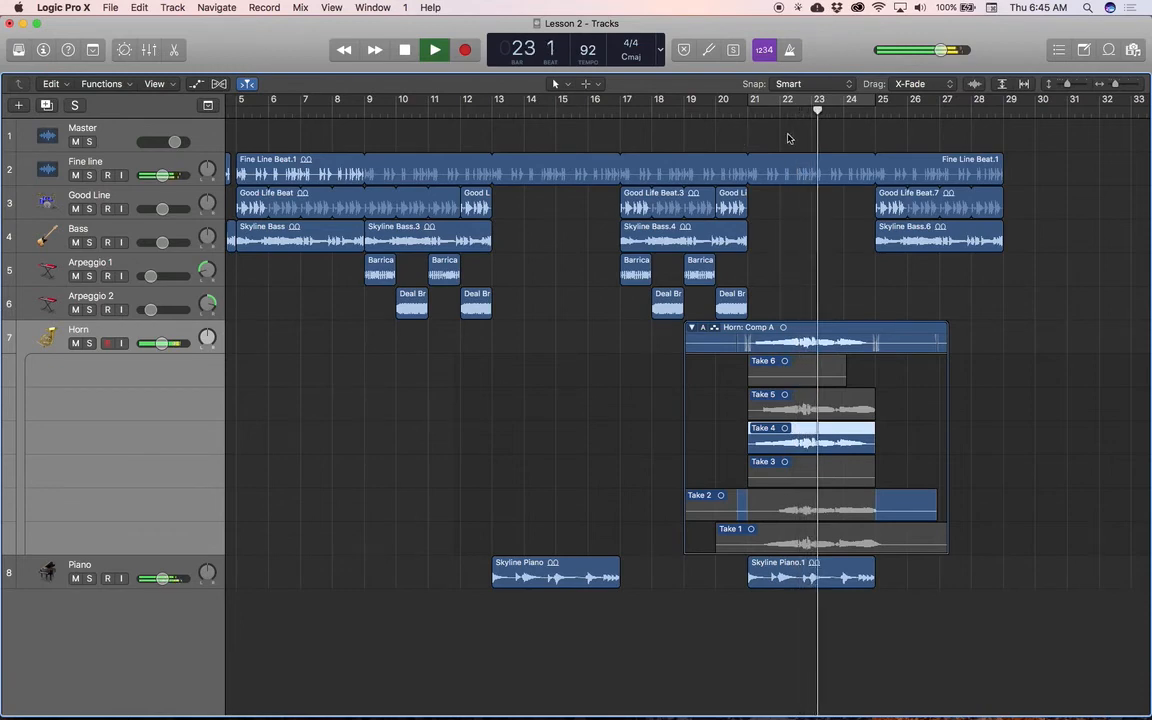
key("space")
left_click_drag(829, 111, 797, 117)
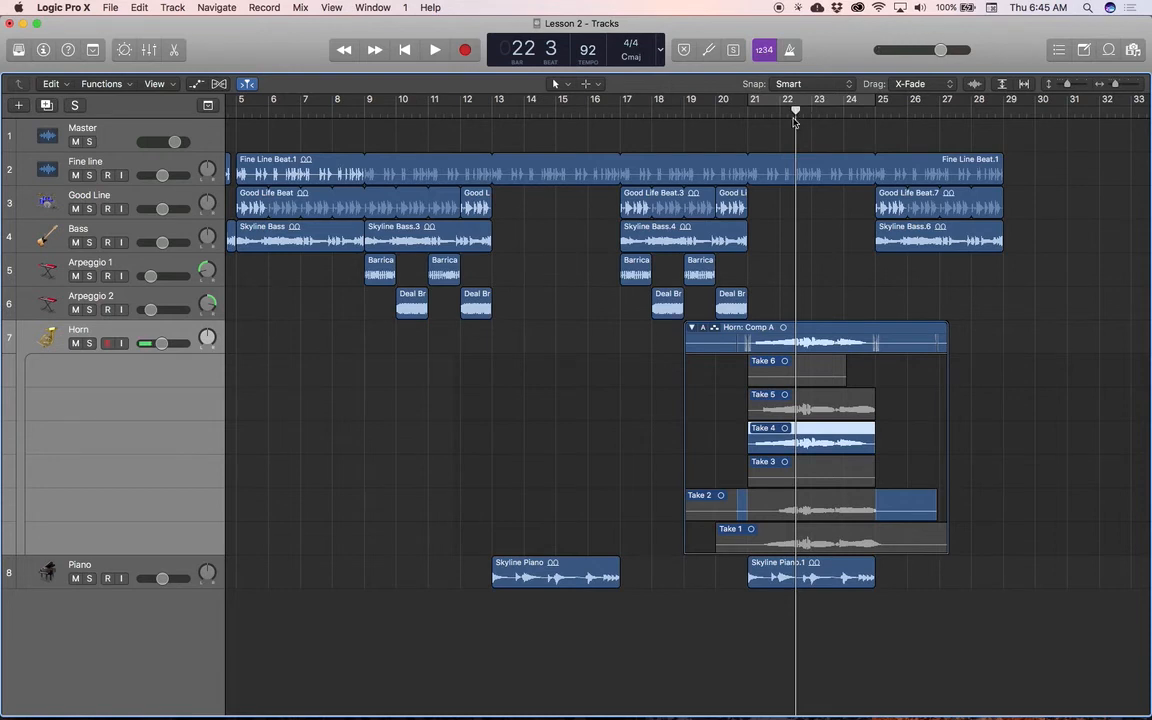
- Add Autopunch to the control bar's modes and functions, and turn autopunch on
right_click(671, 51)
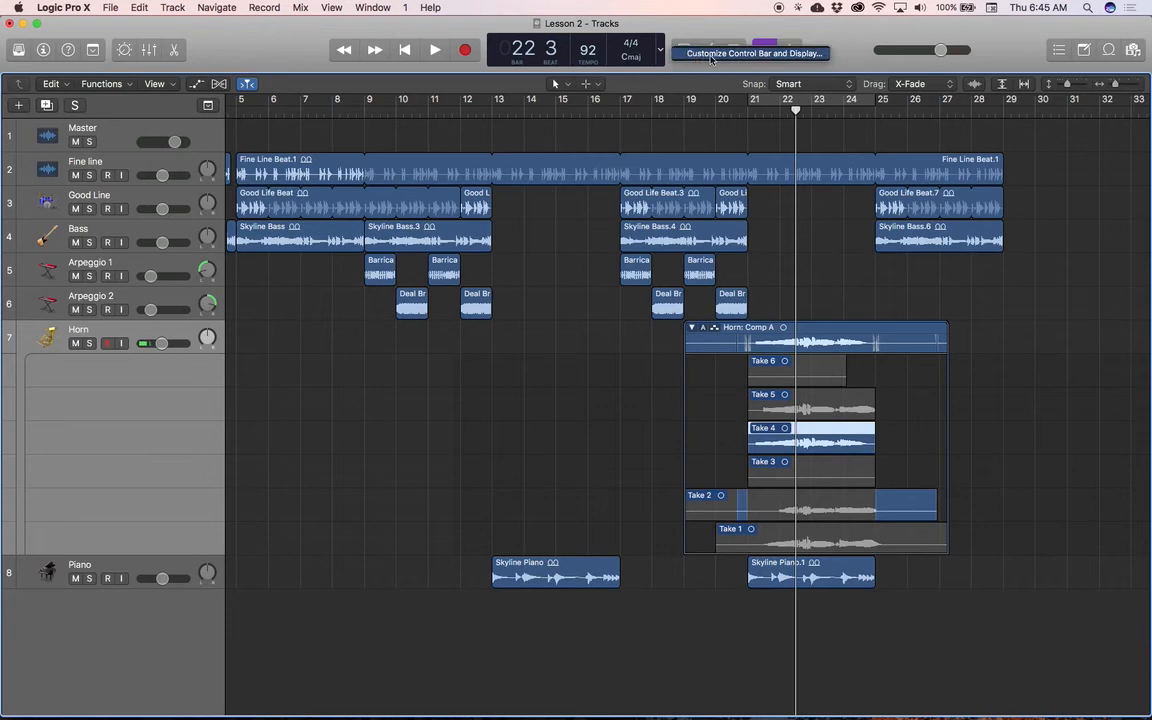
left_click(714, 54)
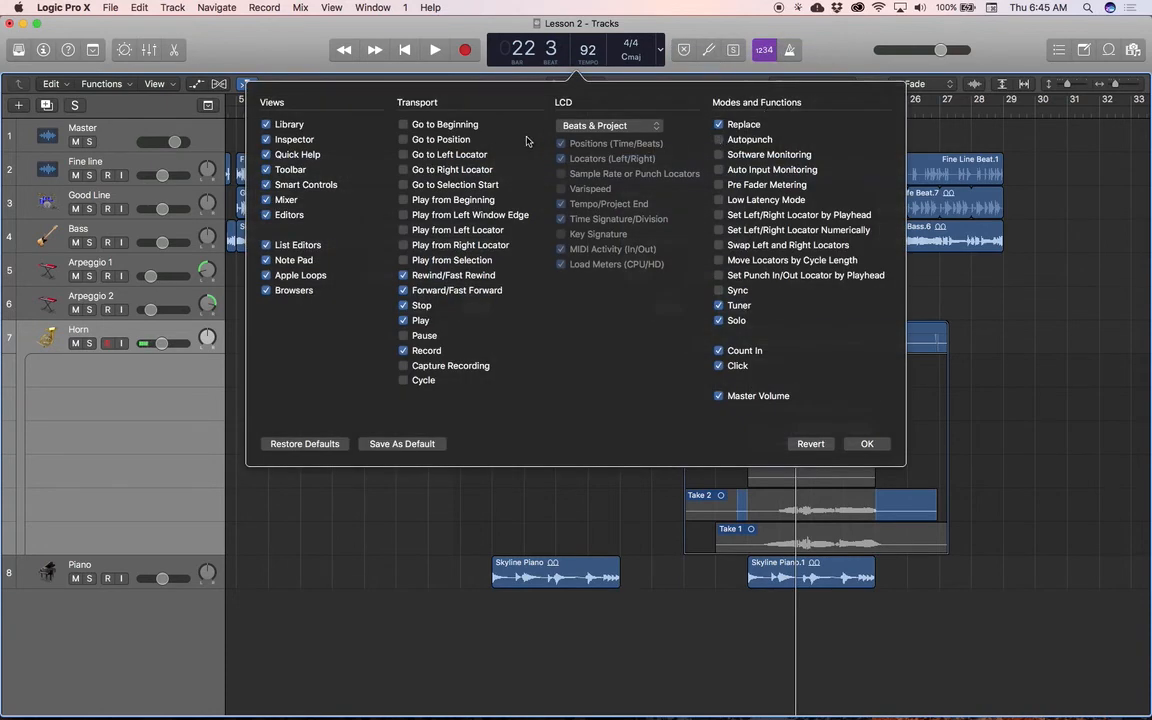
left_click(721, 140)
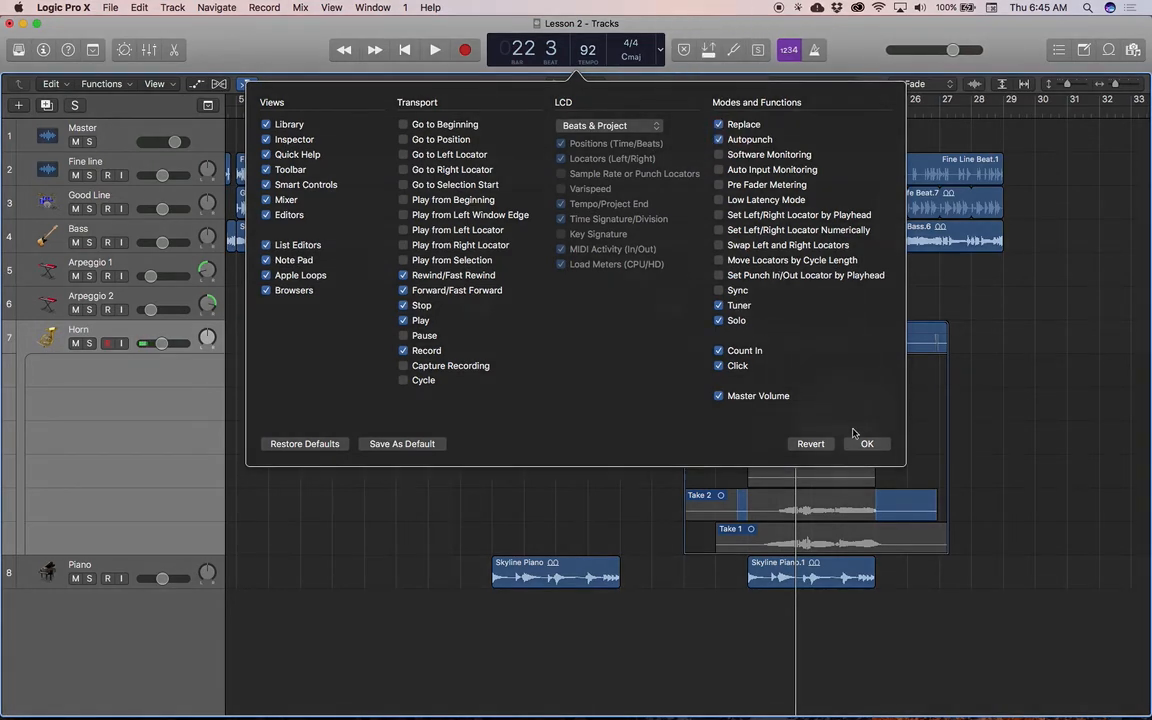
left_click(862, 444)
left_click(708, 49)
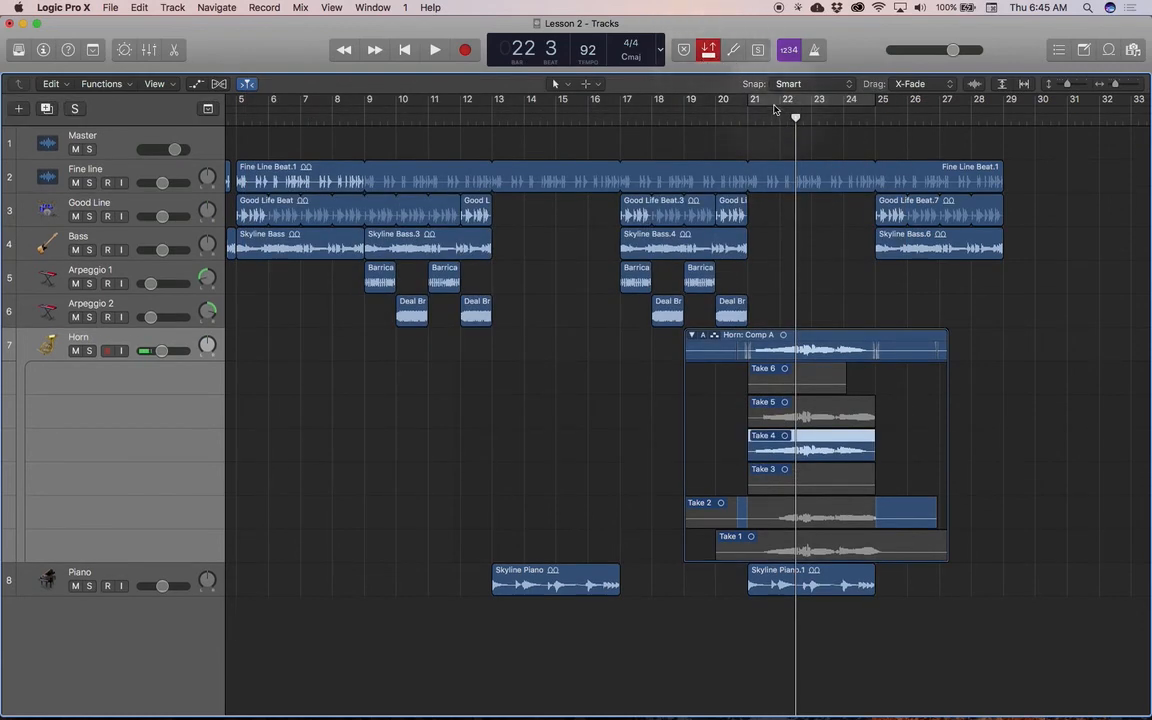
left_click(708, 49)
left_click(708, 49)
- Set the punch range to start at bar 22 beat 3 with a length of three beats, and collapse the Horn take folder
left_click_drag(776, 118, 816, 116)
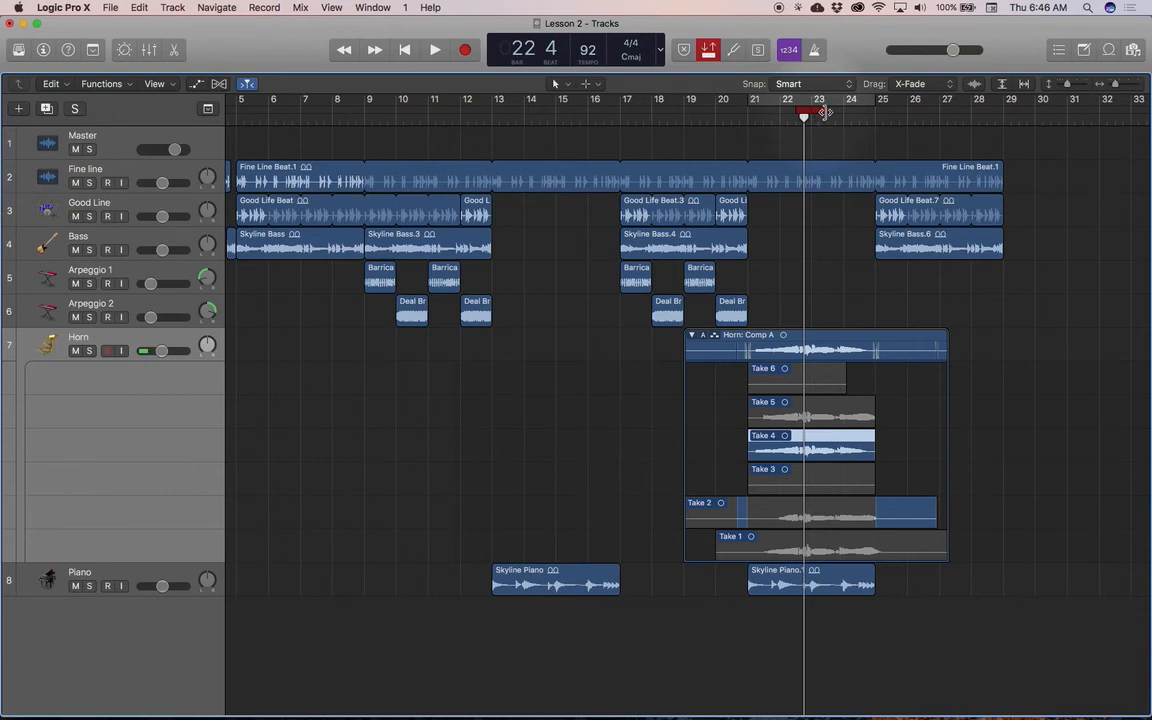
left_click_drag(811, 114, 759, 116)
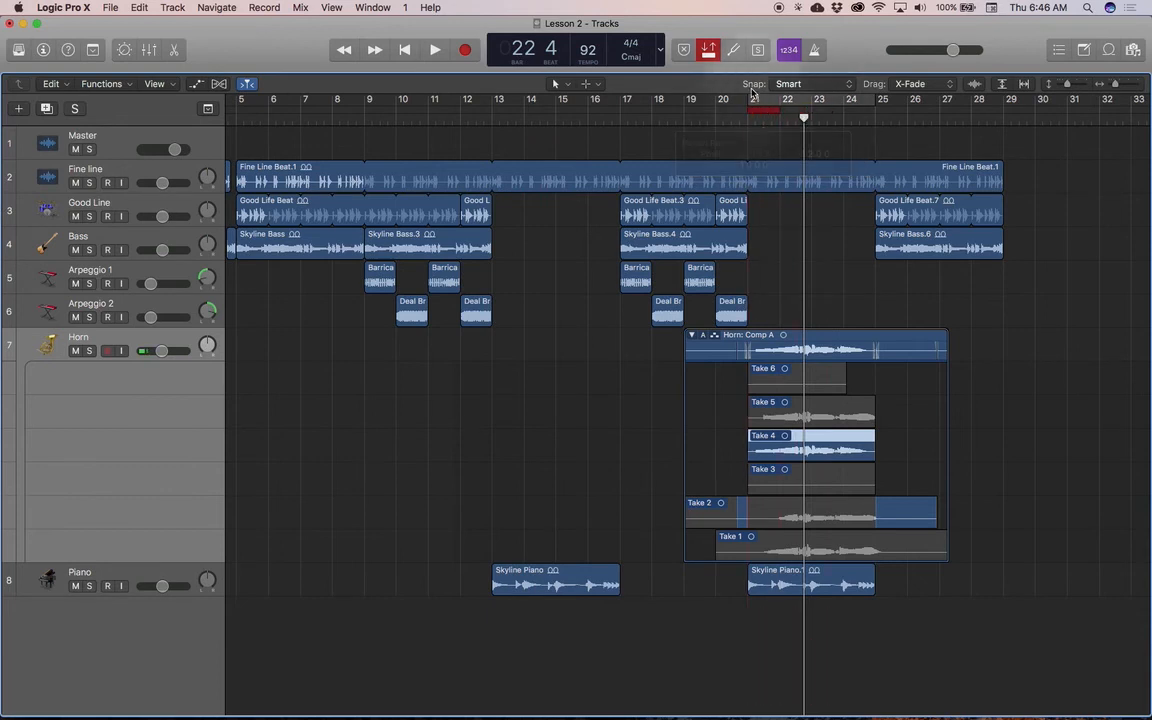
left_click(708, 50)
left_click(708, 50)
left_click_drag(761, 116, 797, 112)
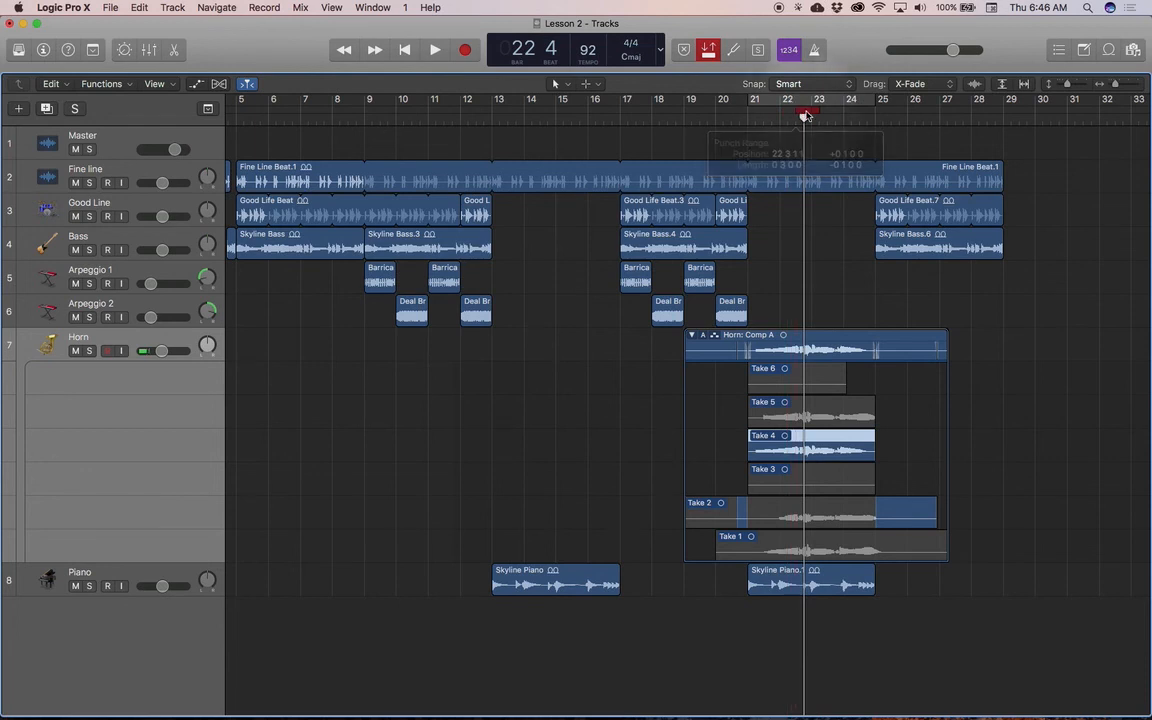
left_click(691, 336)
mouse_move(818, 112)
left_mouse_down()
mouse_move(794, 111)
mouse_move(804, 116)
left_mouse_up()
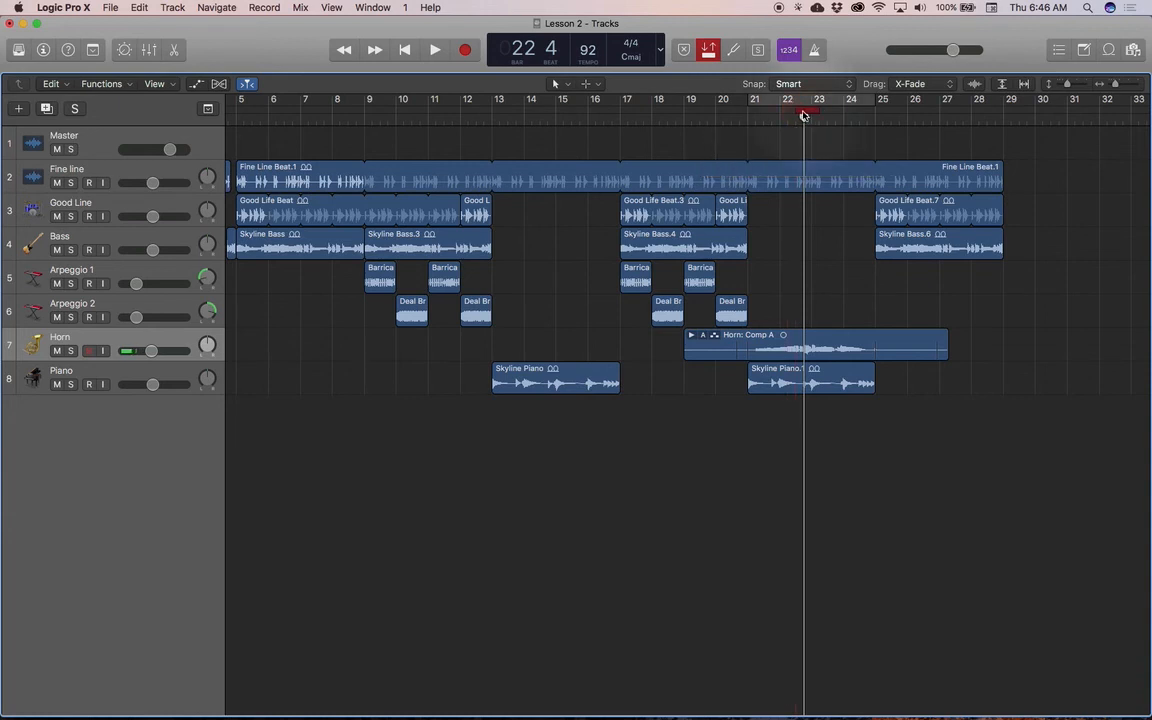
- Punch-record the Horn over the autopunch range with a lead-in from bar 20, and stop once past the range
left_click(708, 49)
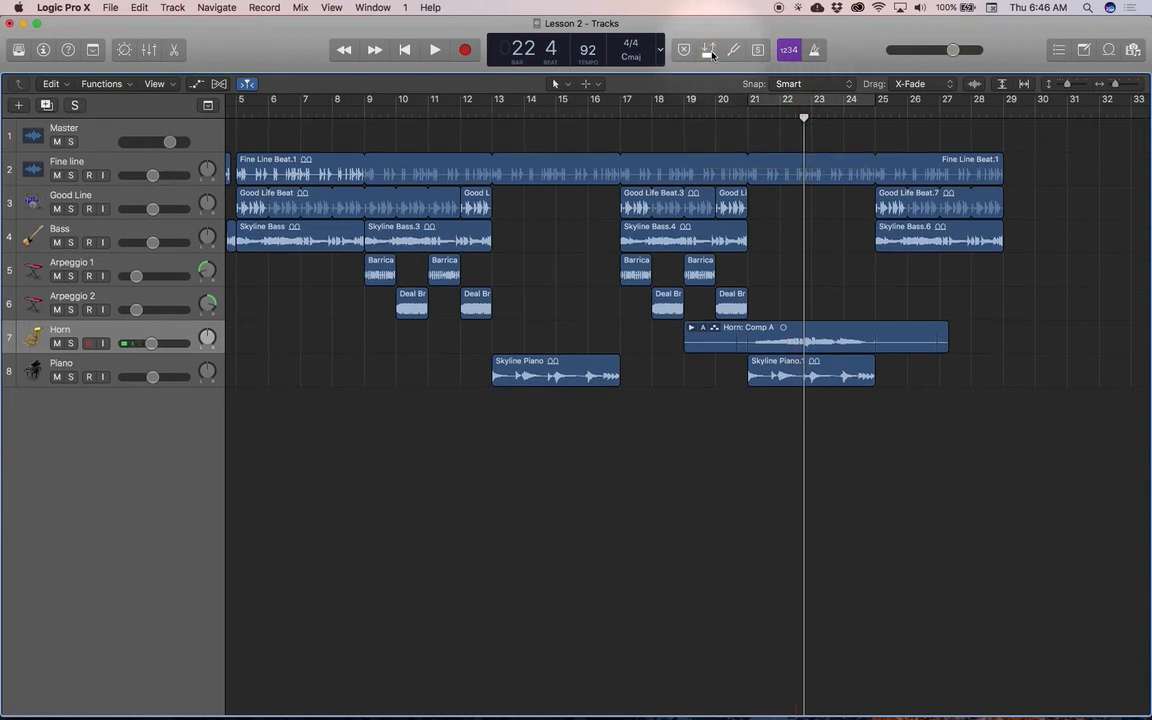
left_click(708, 49)
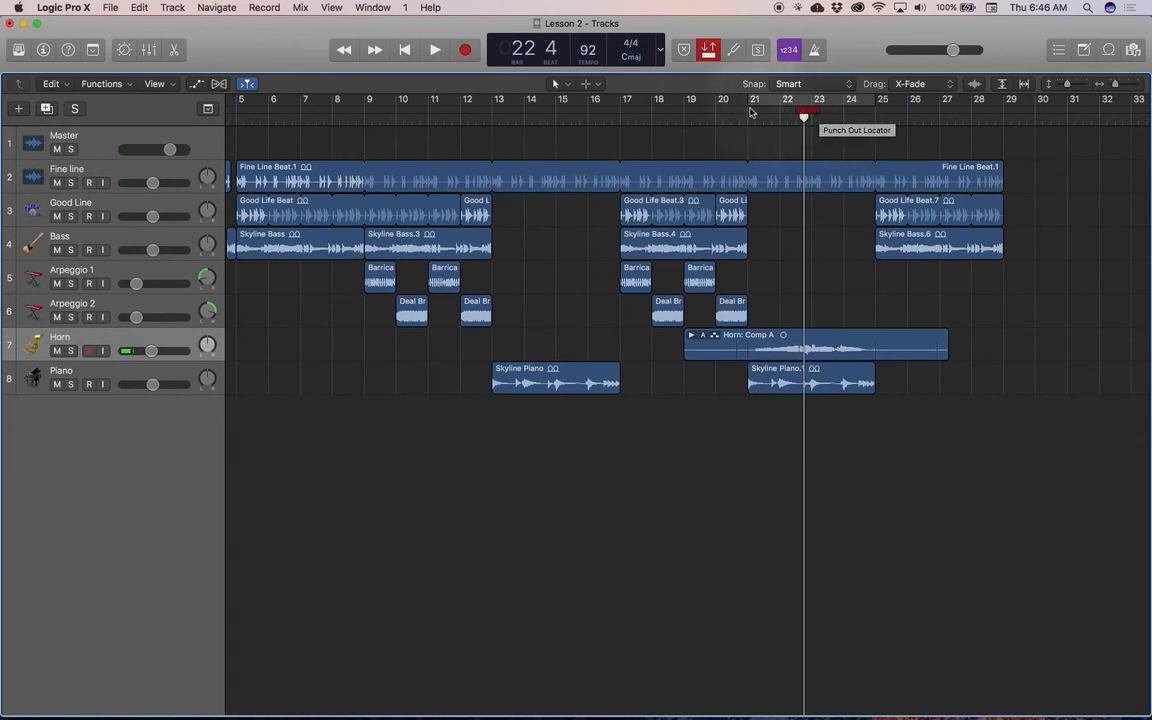
left_click(716, 118)
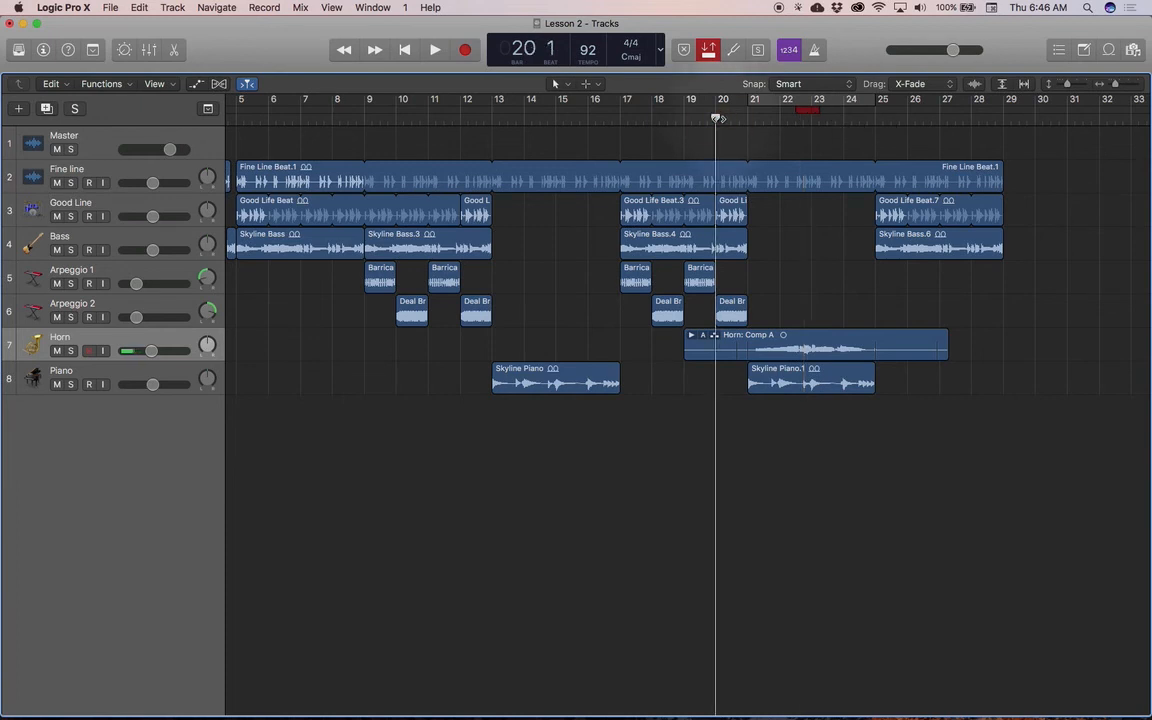
key("r")
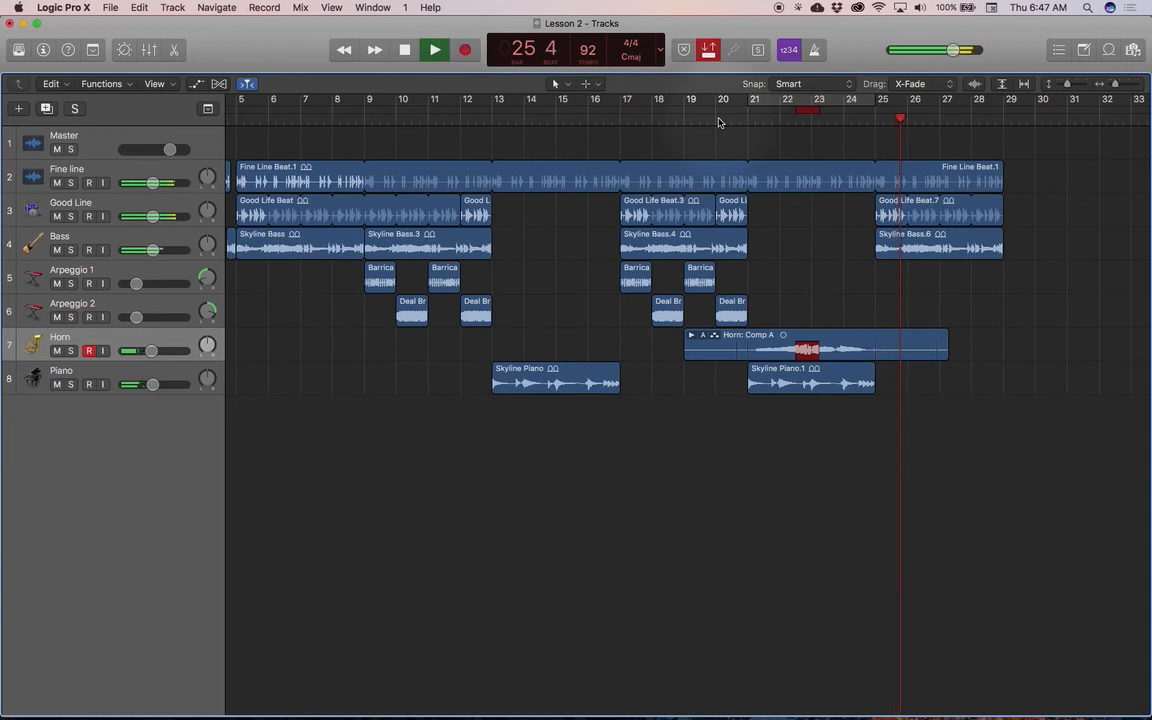
key("space")
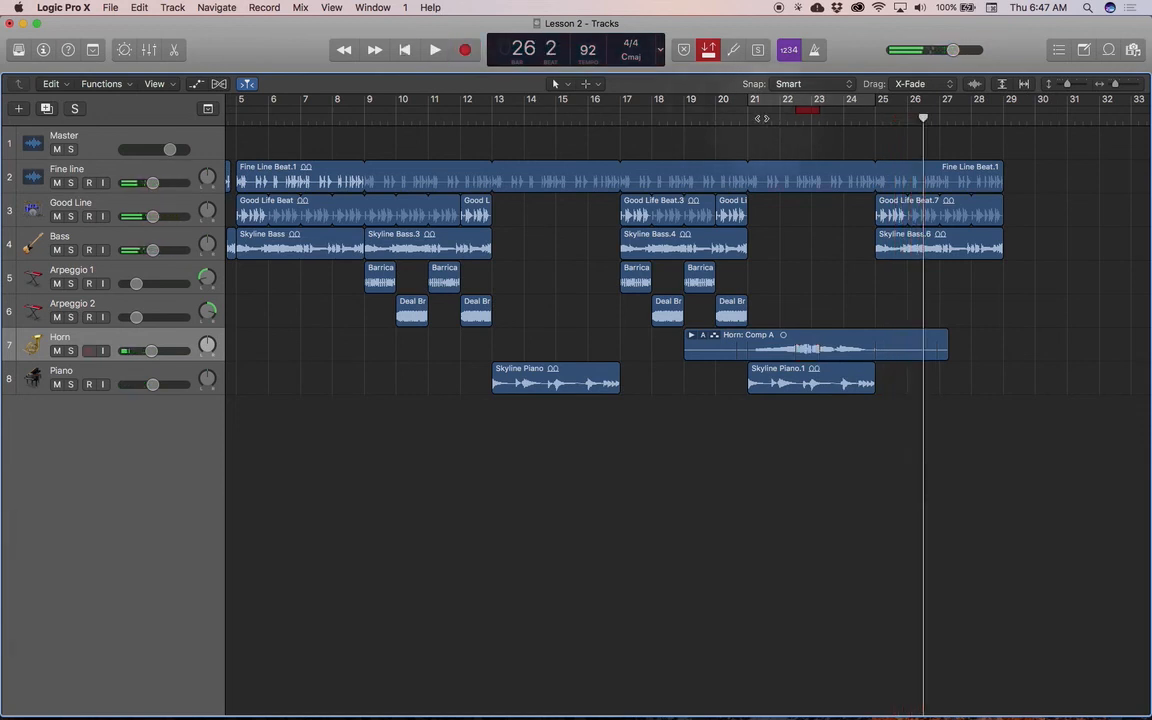
- Turn autopunch off, play back the punched Horn part from bar 21, and move the playhead to bar 23 beat 4
left_click(750, 119)
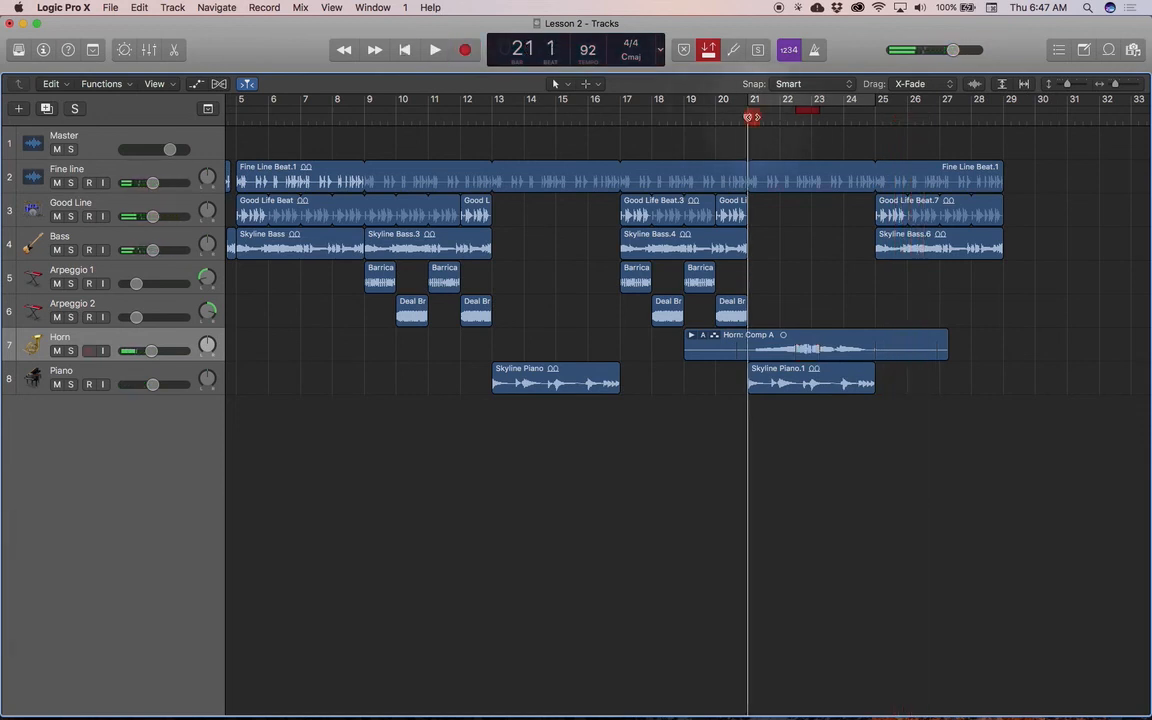
left_click(810, 113)
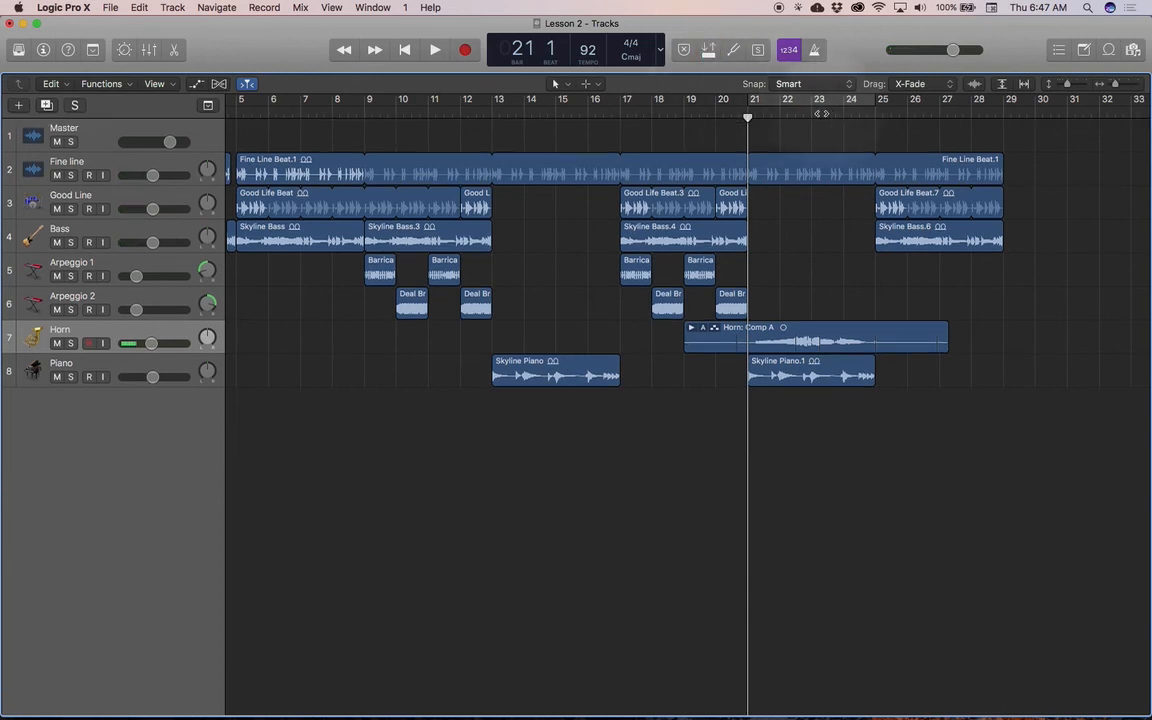
key("space")
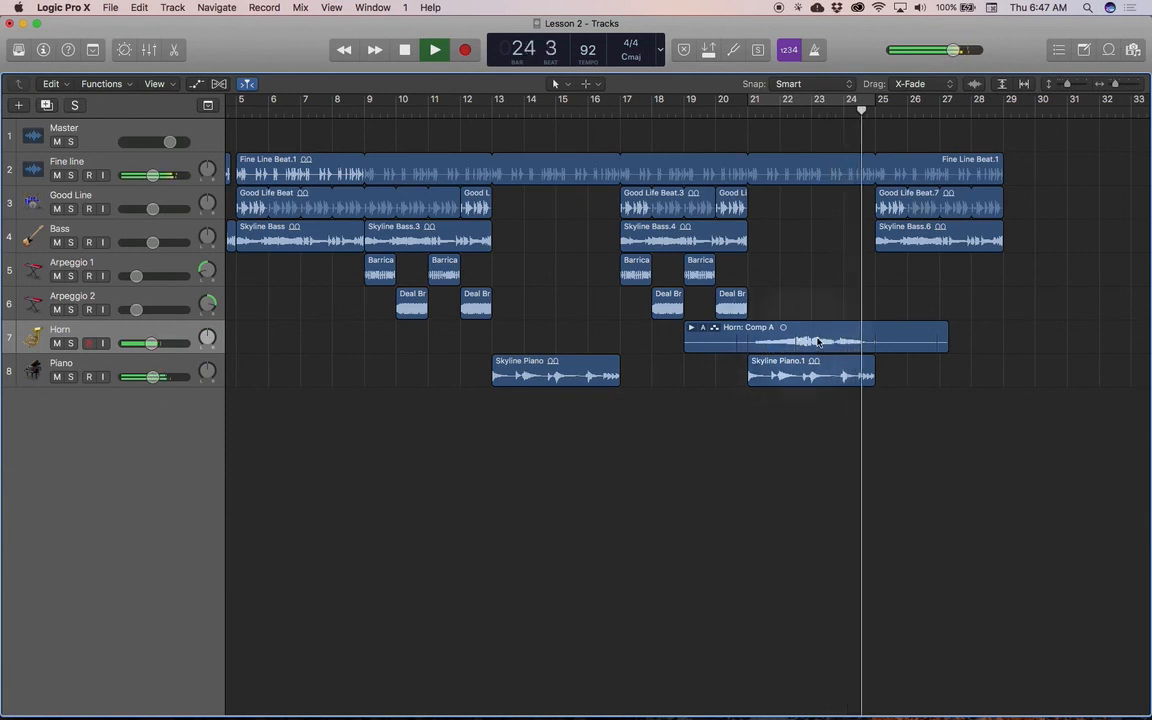
key("space")
left_click(829, 114)
left_click(836, 114)
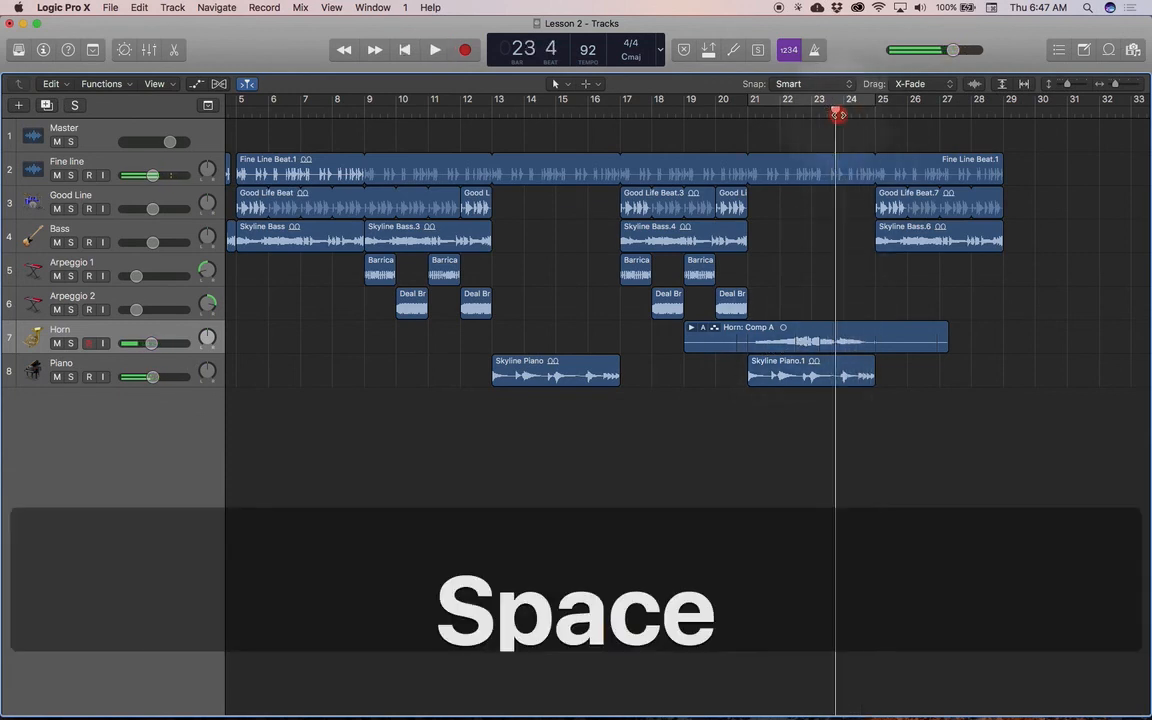